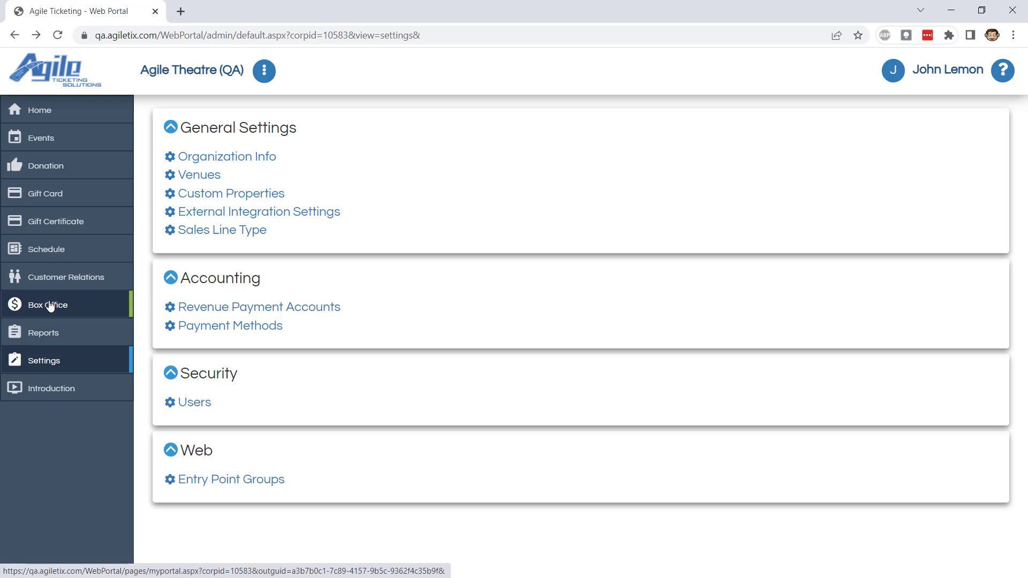
Step: Open the Box Office section of the Agile Theatre (QA) web portal
{"action": "left_click", "coordinate": [50, 305]}
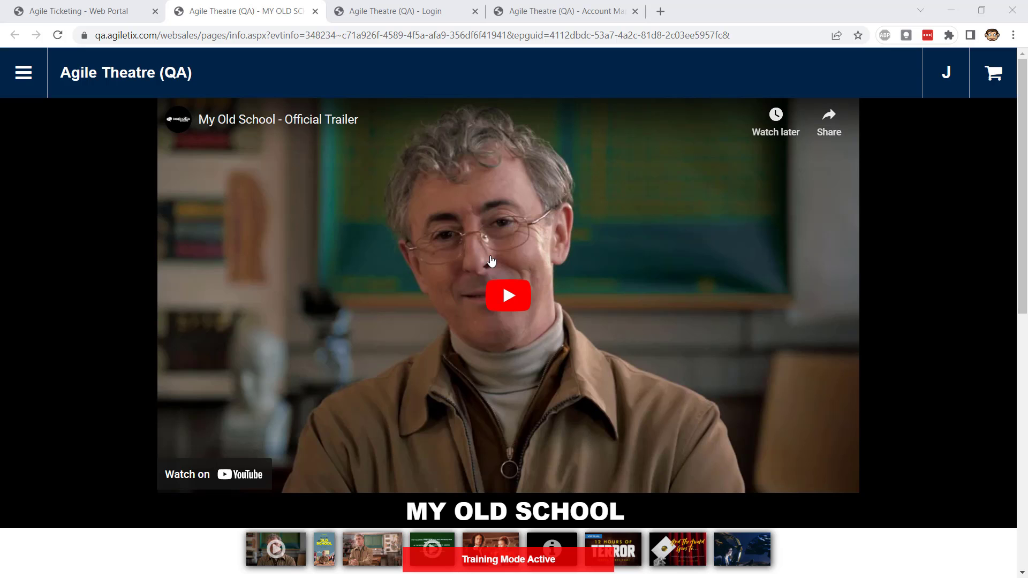
Step: Shrink the browser window to about half size to check the My Old School page's responsive layout, and maximize it again
{"action": "left_click", "coordinate": [699, 14]}
{"action": "double_click", "coordinate": [699, 11]}
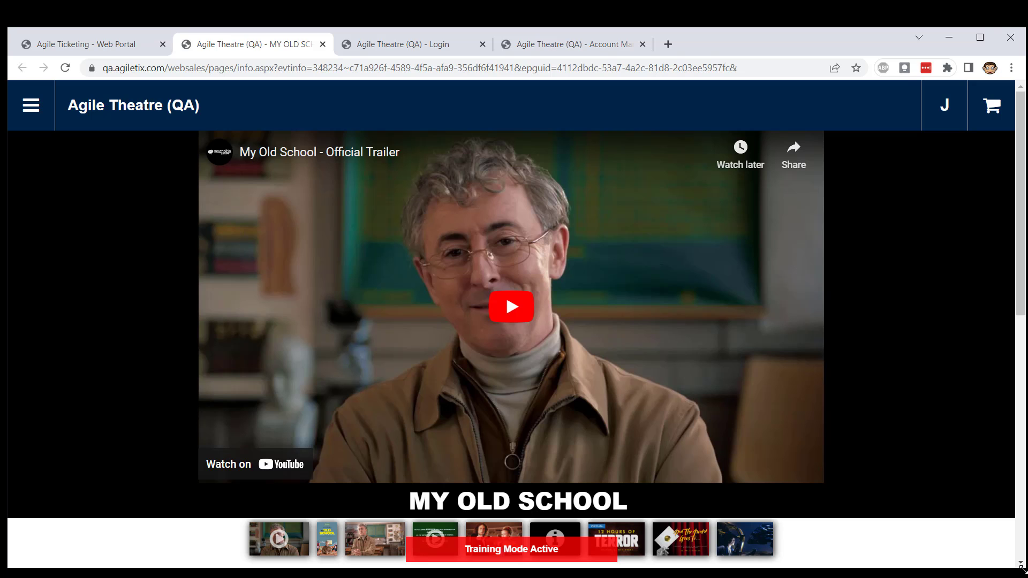
{"action": "left_click_drag", "start_coordinate": [1021, 568], "coordinate": [548, 370]}
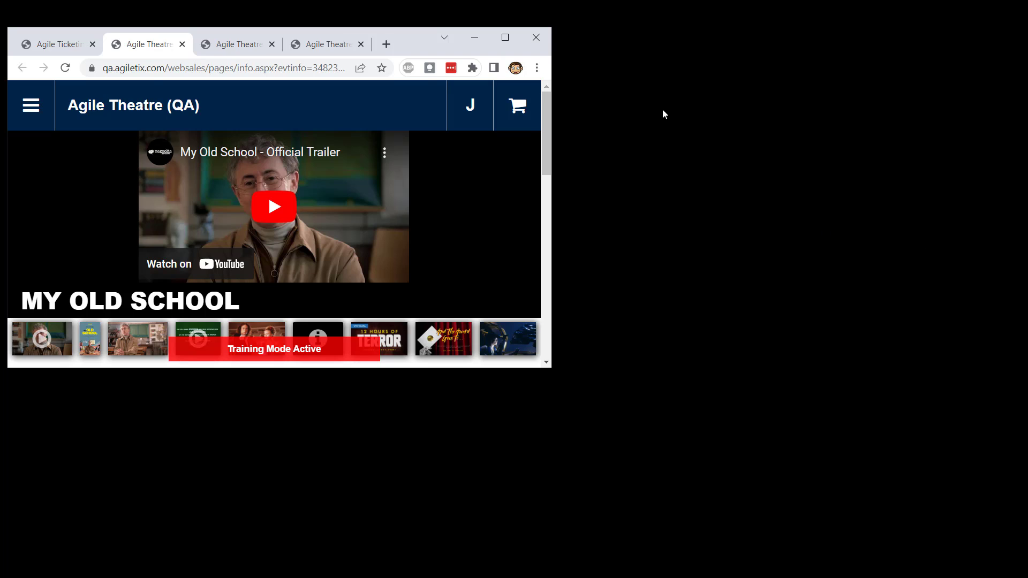
{"action": "left_click", "coordinate": [500, 37]}
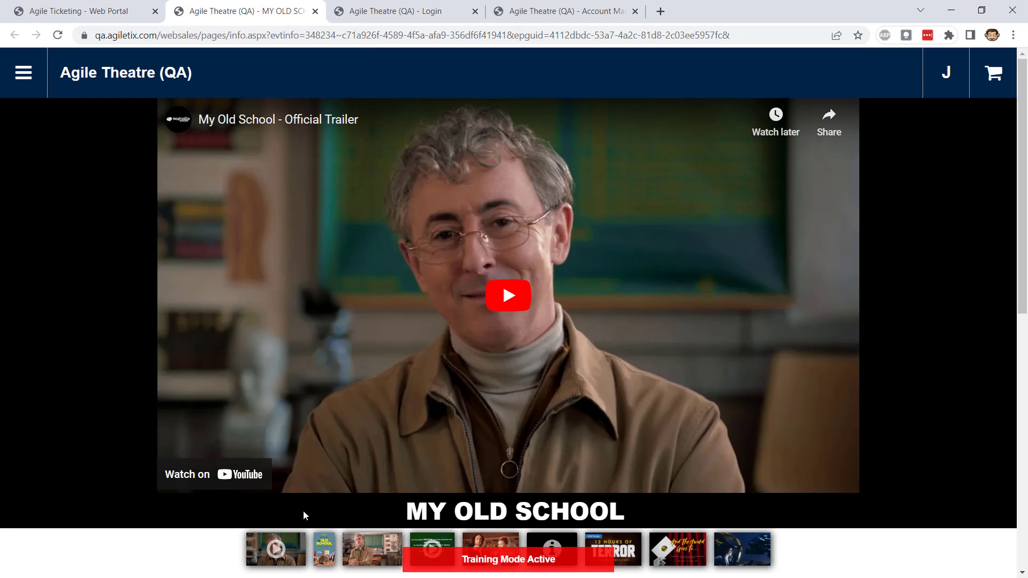
Step: View the poster, stills and promotional images in the My Old School media gallery, and return to the trailer
{"action": "left_click", "coordinate": [322, 546]}
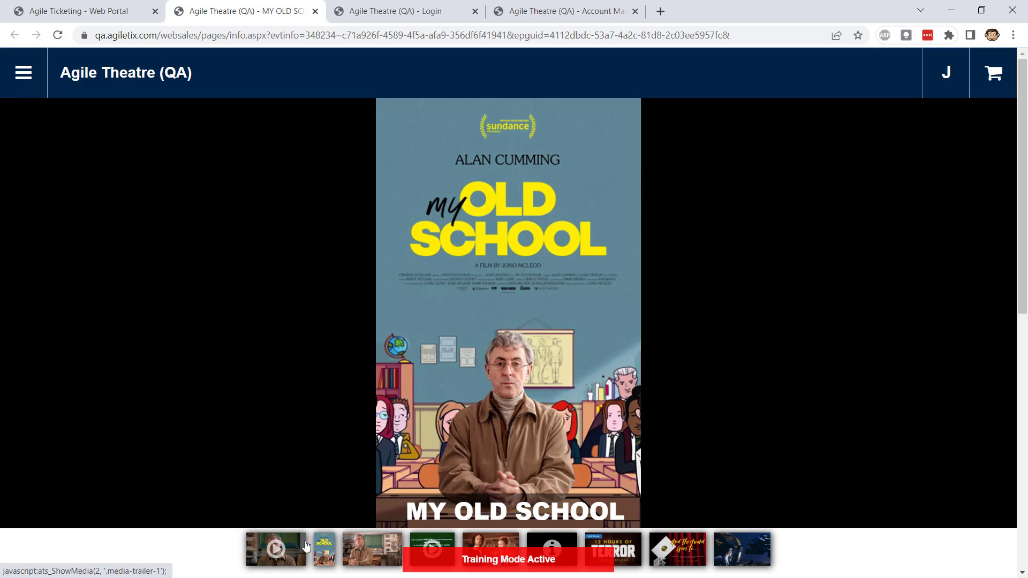
{"action": "left_click", "coordinate": [486, 541]}
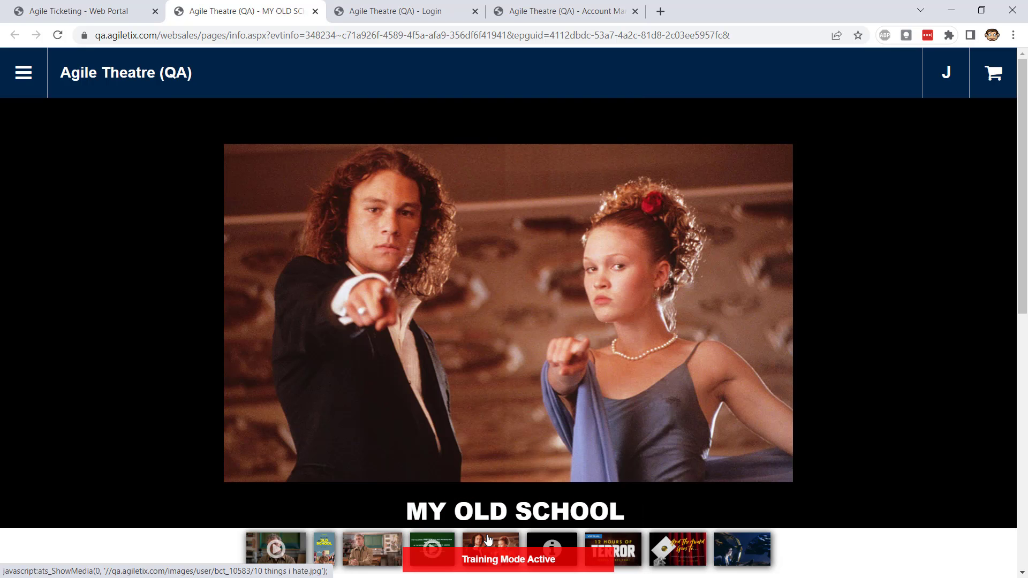
{"action": "left_click", "coordinate": [599, 542]}
{"action": "left_click", "coordinate": [687, 545]}
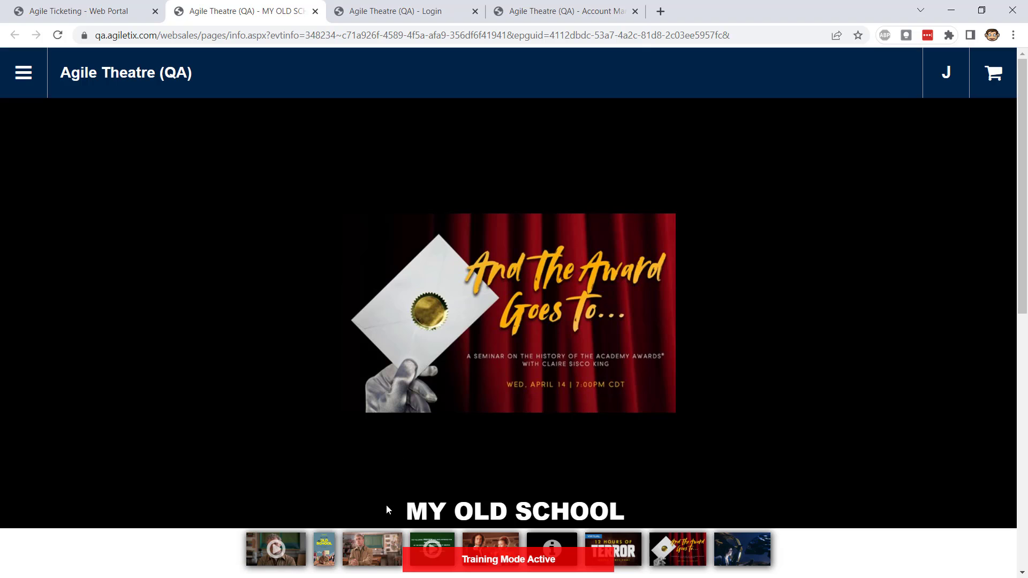
{"action": "left_click", "coordinate": [370, 565]}
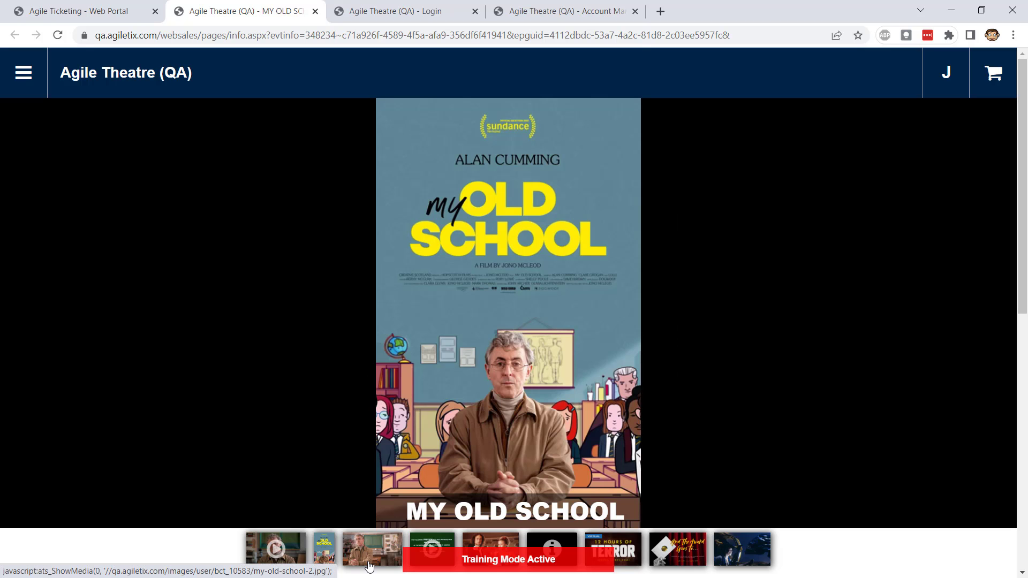
{"action": "left_click", "coordinate": [284, 554]}
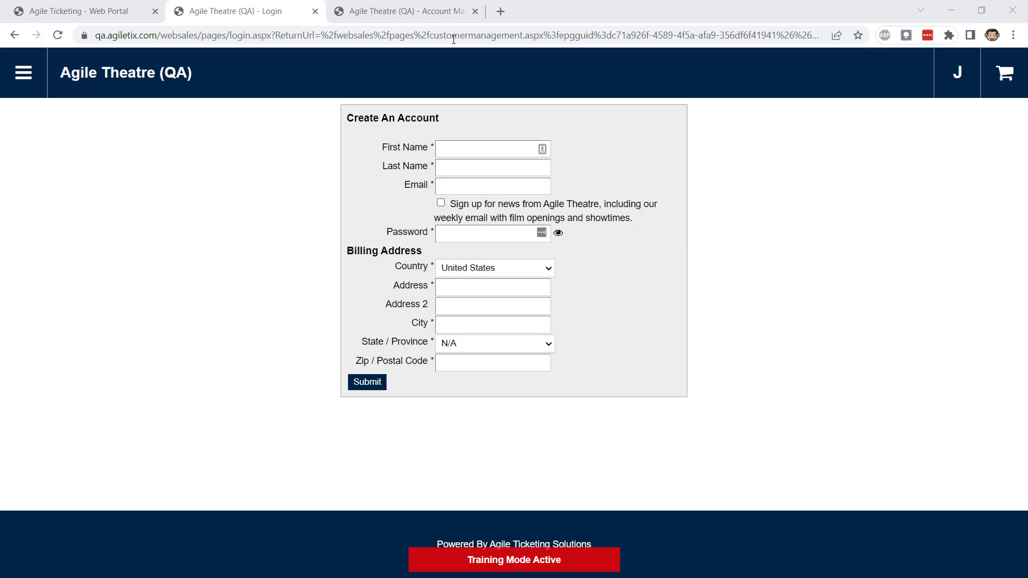
Step: Bring up the Agile Theatre (QA) account management page
{"action": "left_click", "coordinate": [431, 11]}
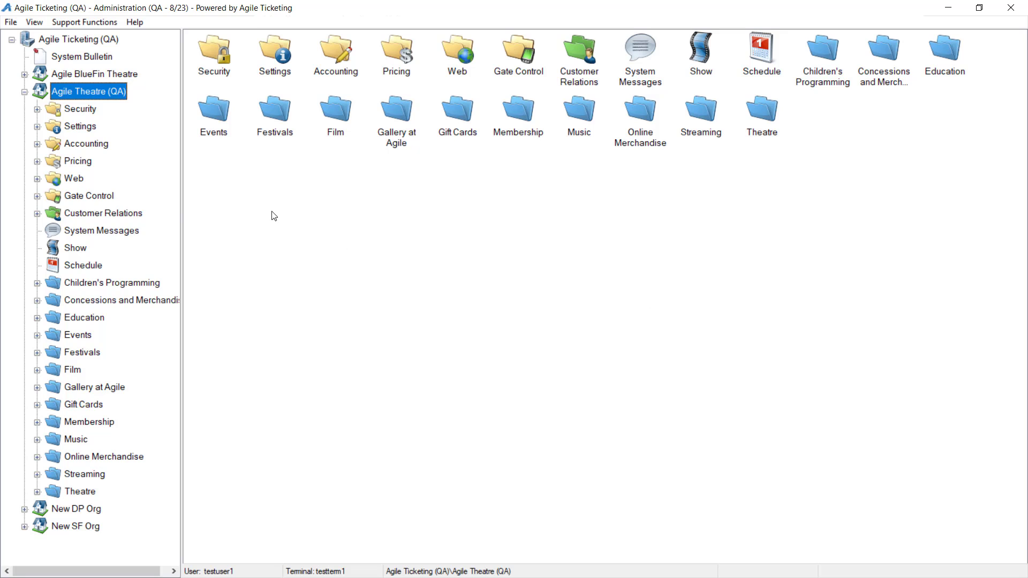
Step: In Agile Ticketing Administration, open Agile Theatre (QA)'s System Control settings and review the additional web account options
{"action": "double_click", "coordinate": [88, 129]}
{"action": "key", "text": "Down"}
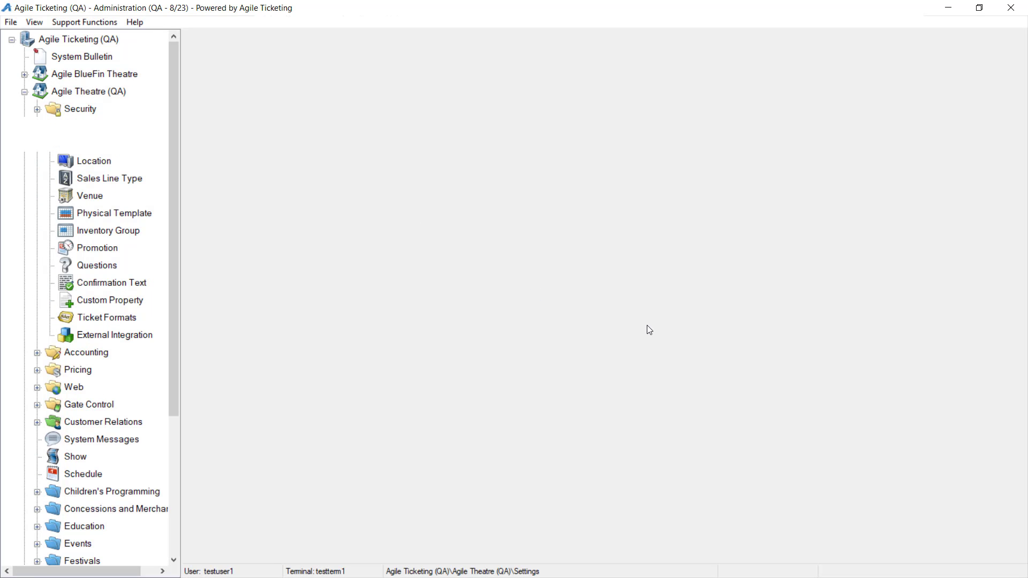
{"action": "scroll", "coordinate": [737, 347], "scroll_direction": "down", "scroll_amount": 5}
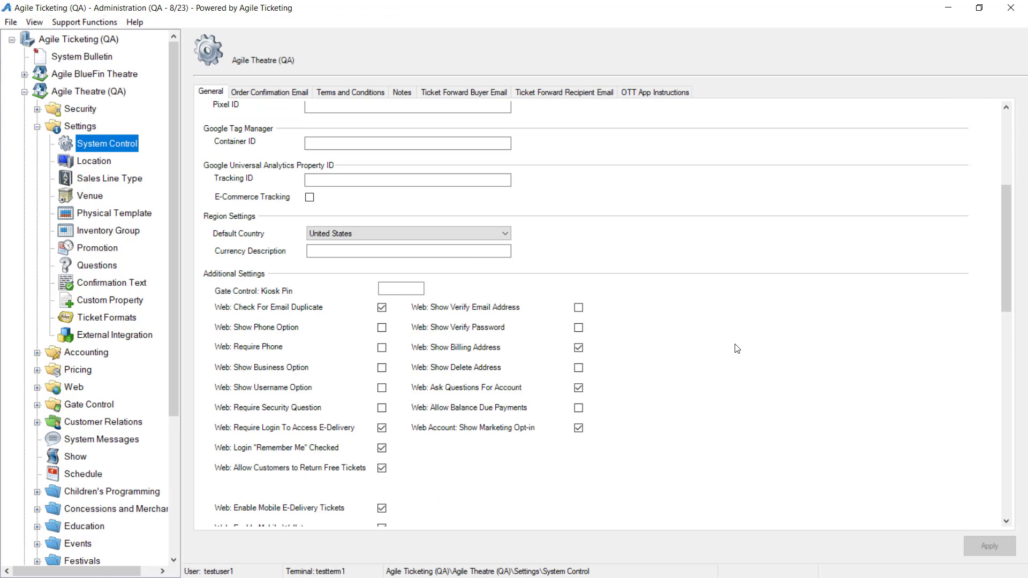
{"action": "scroll", "coordinate": [737, 349], "scroll_direction": "down", "scroll_amount": 3}
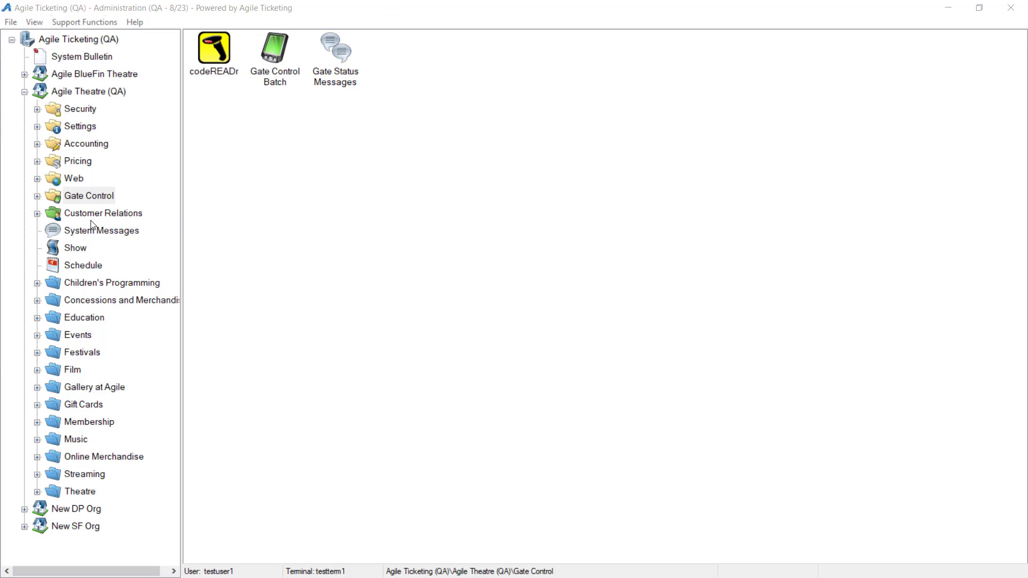
Step: Open the "Specific Event 1" gate control batch under Agile Theatre (QA)'s Gate Control
{"action": "left_click", "coordinate": [79, 203]}
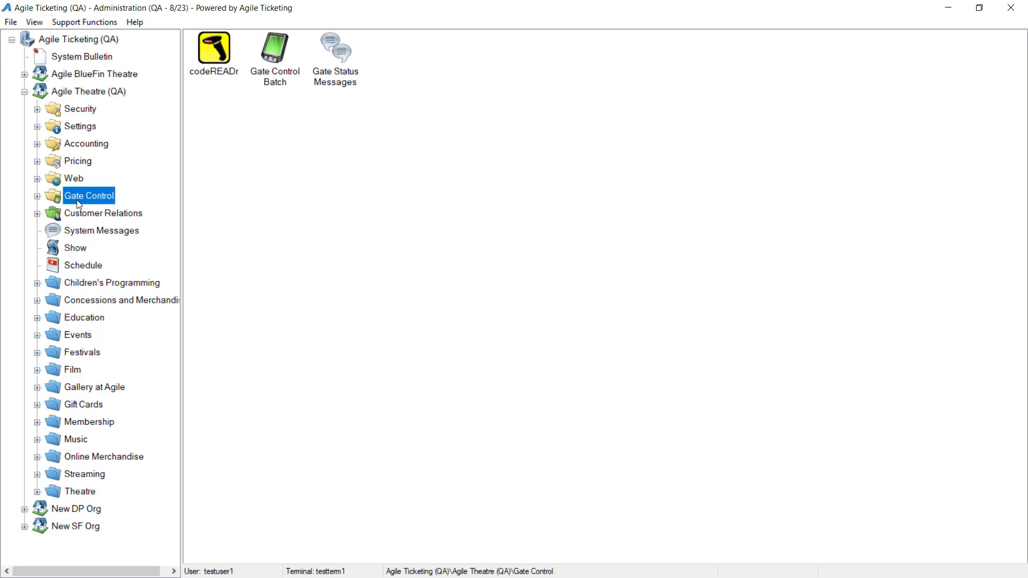
{"action": "double_click", "coordinate": [80, 202]}
{"action": "left_click", "coordinate": [105, 235]}
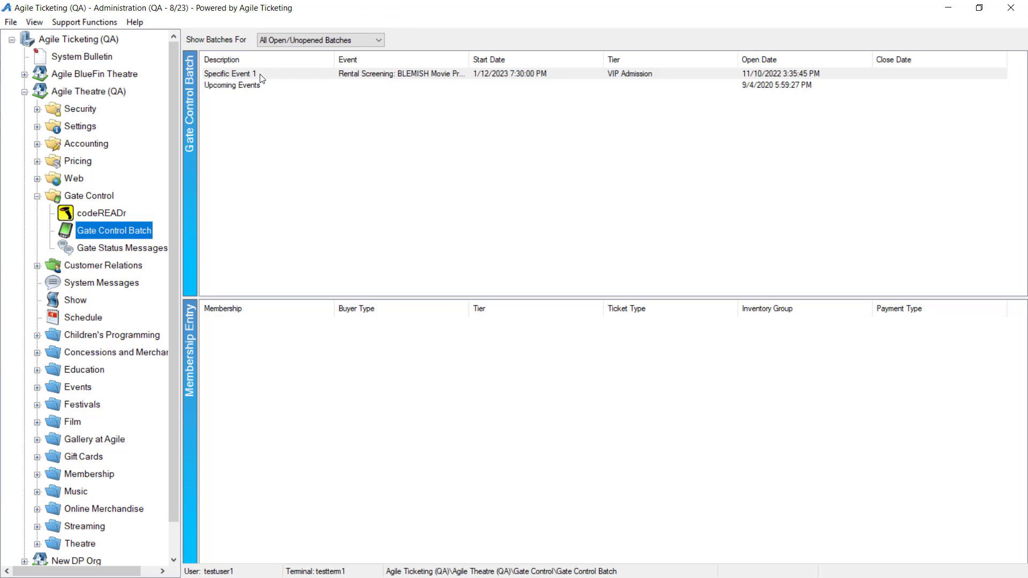
{"action": "double_click", "coordinate": [262, 79]}
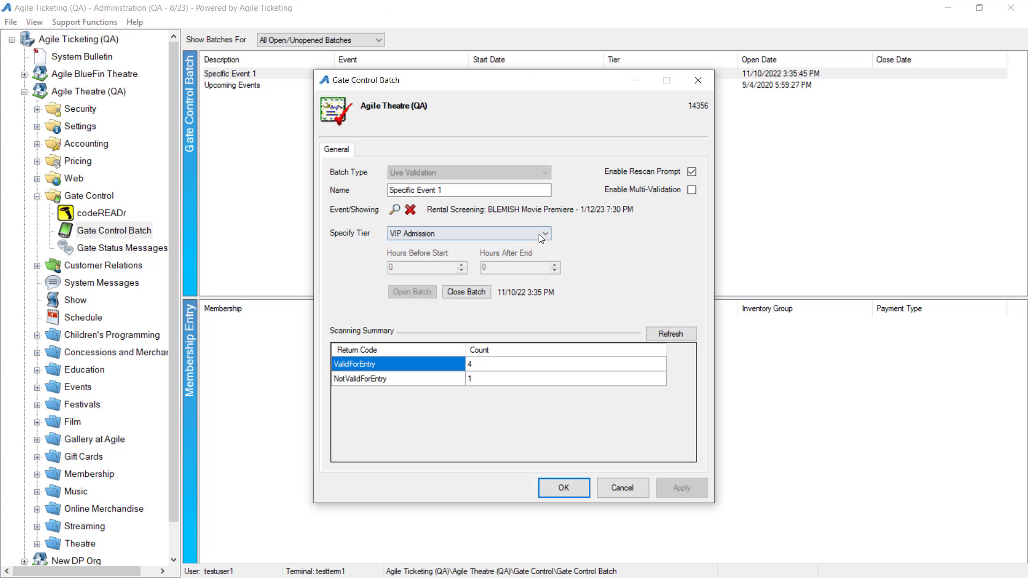
Step: Select the BLEMISH rental screening of 1/12/2023 7:30 PM as the batch's showing, and view the available tiers
{"action": "left_click", "coordinate": [394, 210]}
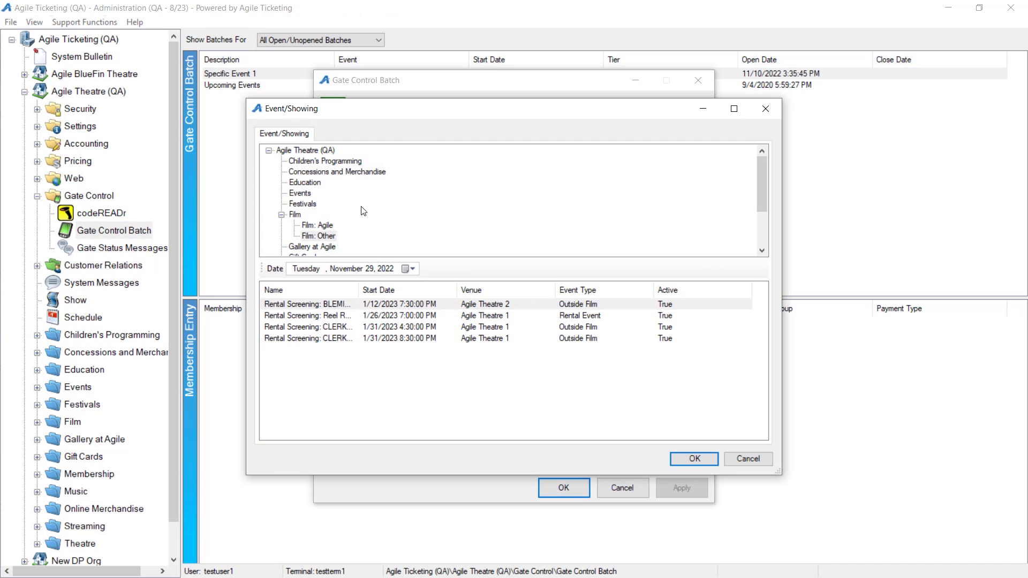
{"action": "left_click", "coordinate": [341, 315]}
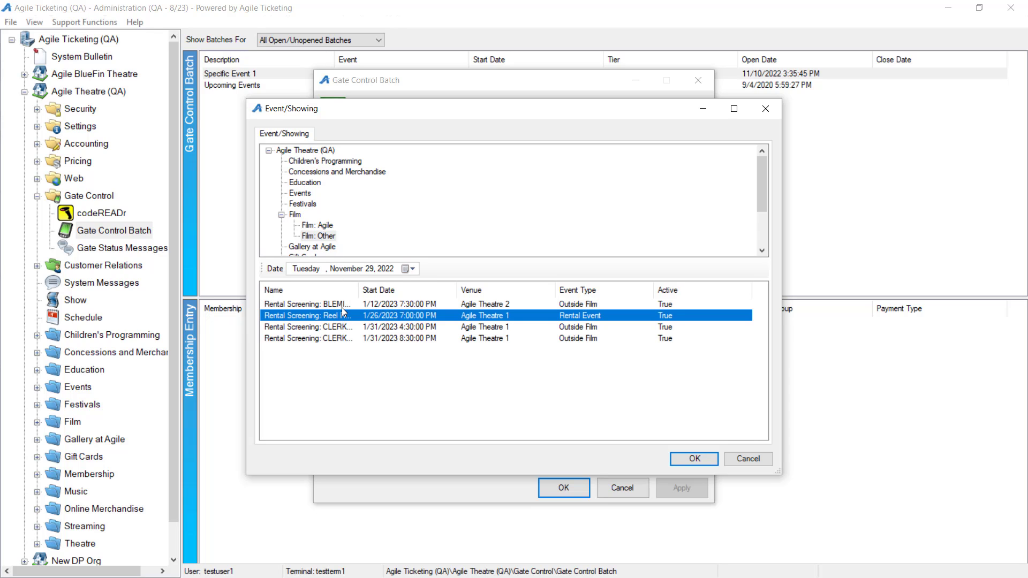
{"action": "left_click", "coordinate": [343, 305]}
{"action": "left_click", "coordinate": [694, 458]}
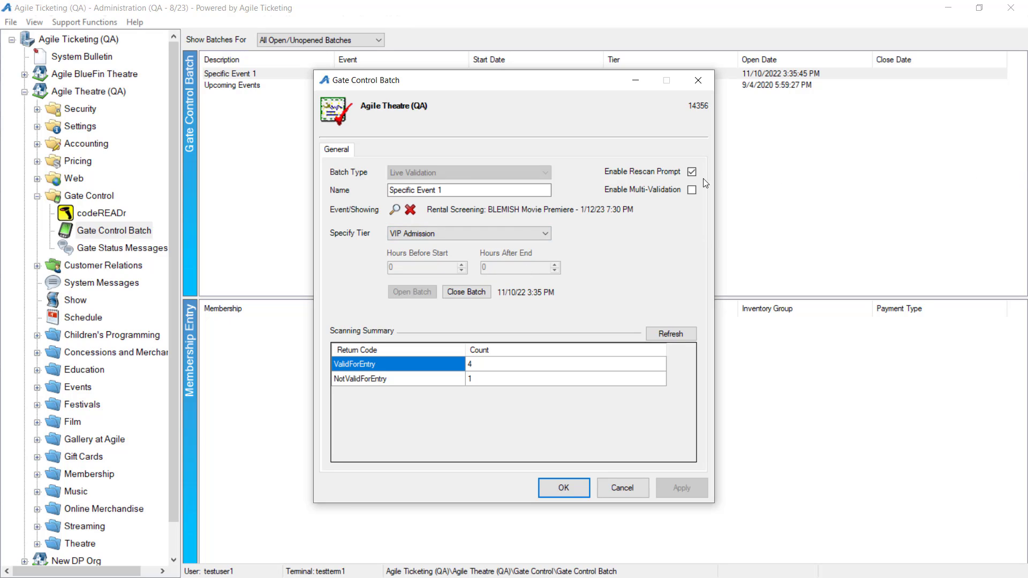
{"action": "left_click", "coordinate": [490, 234]}
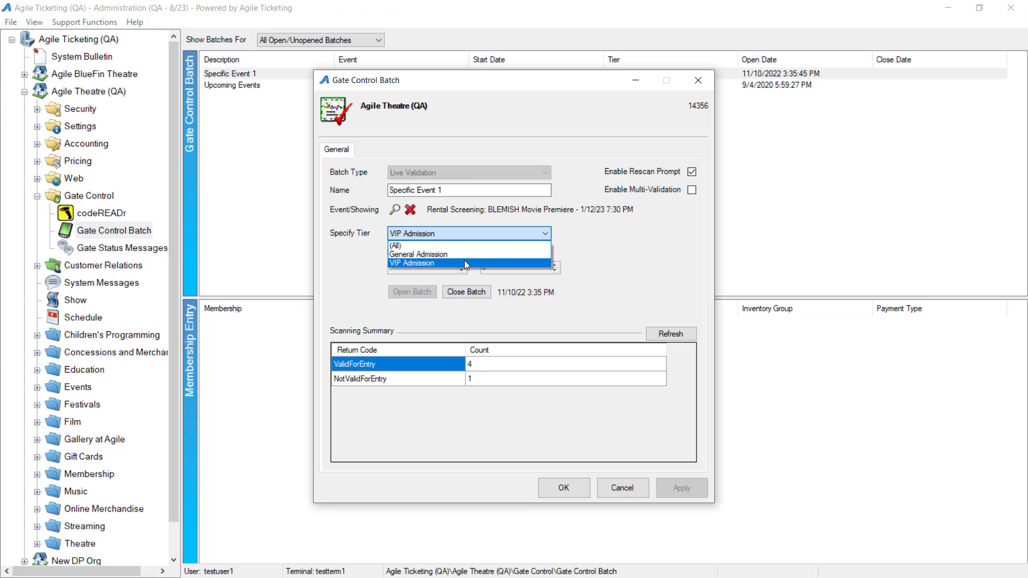
{"action": "left_click", "coordinate": [577, 256]}
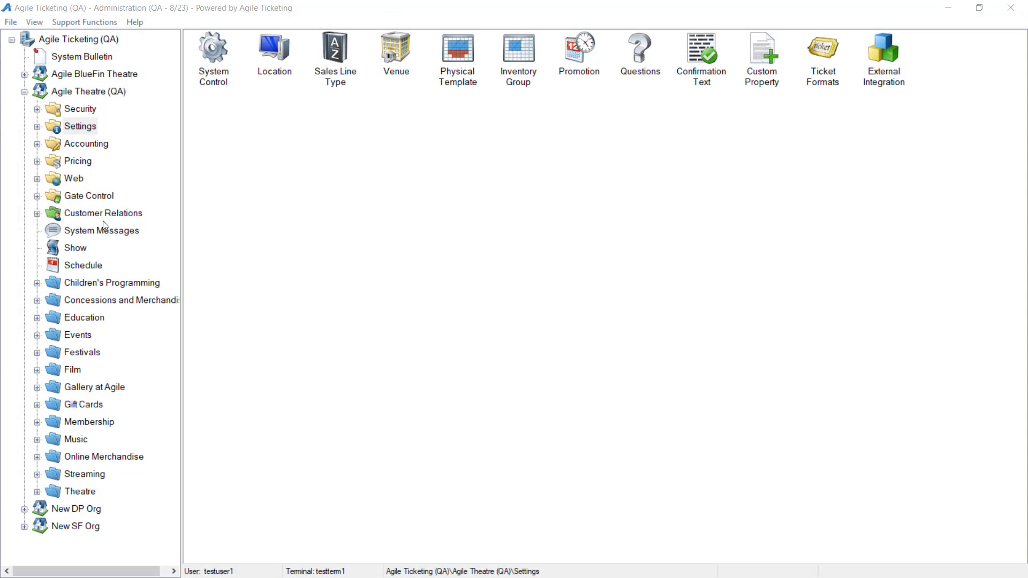
Step: Open the E-Delivery PDF definition of the Agile Film 2020 ticket format and examine its full layout
{"action": "left_click", "coordinate": [42, 127]}
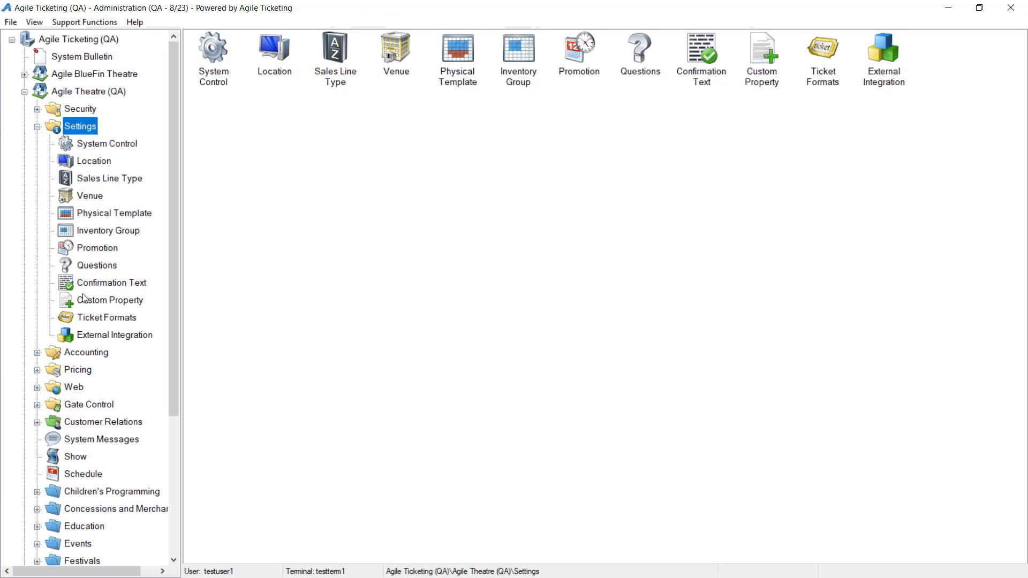
{"action": "left_click", "coordinate": [110, 320]}
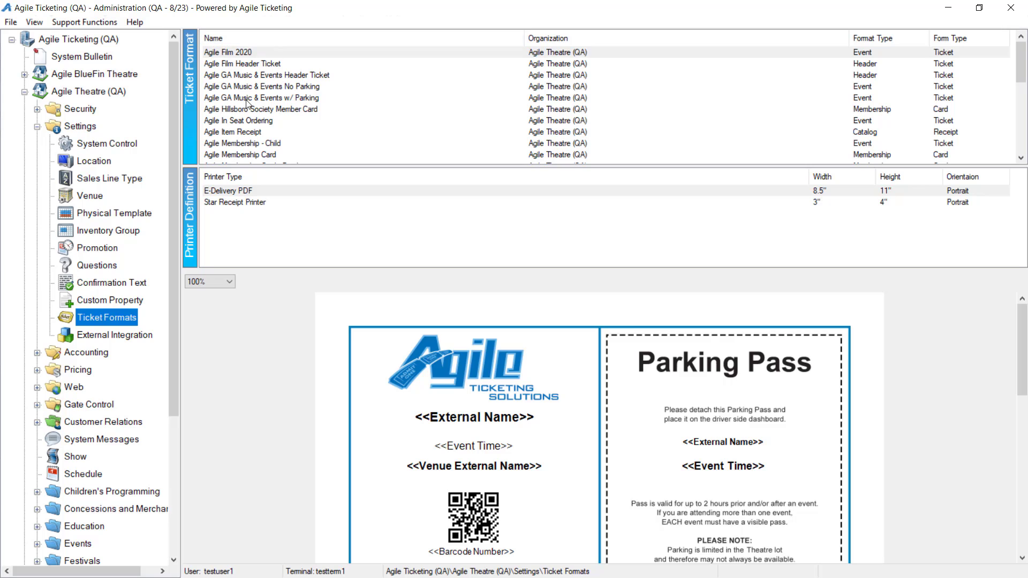
{"action": "double_click", "coordinate": [242, 194]}
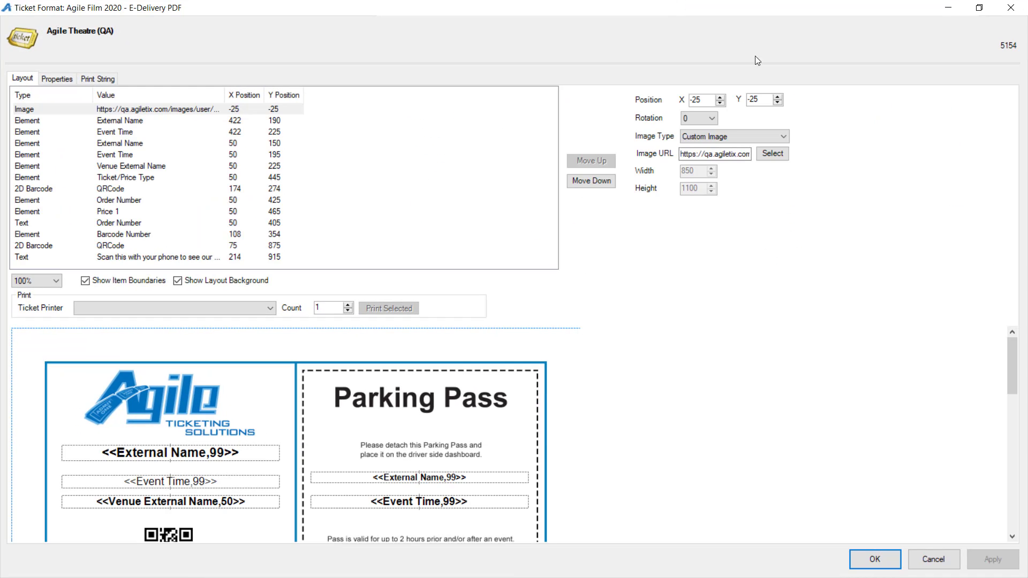
{"action": "scroll", "coordinate": [796, 395], "scroll_direction": "down", "scroll_amount": 1}
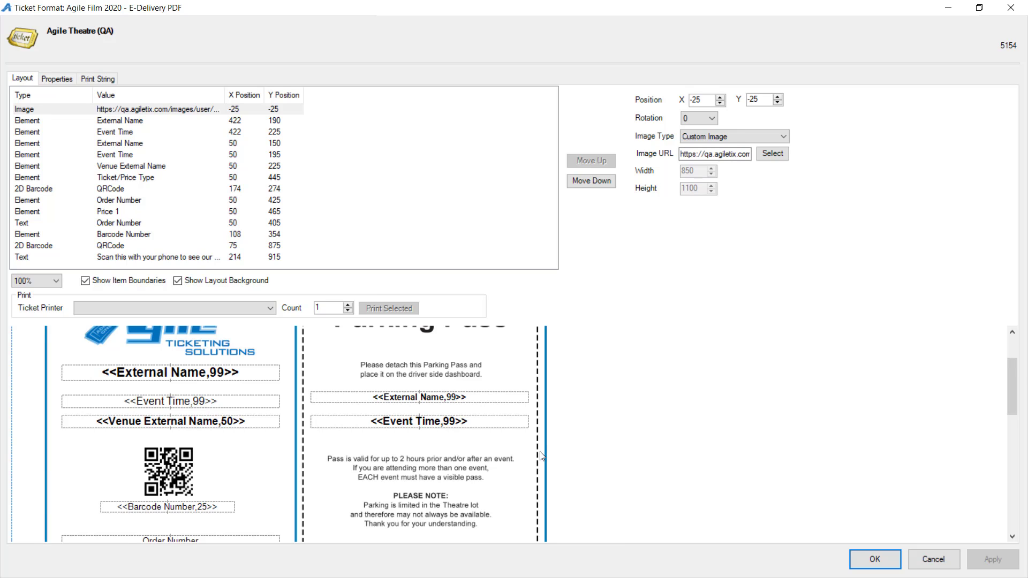
{"action": "scroll", "coordinate": [560, 447], "scroll_direction": "down", "scroll_amount": 4}
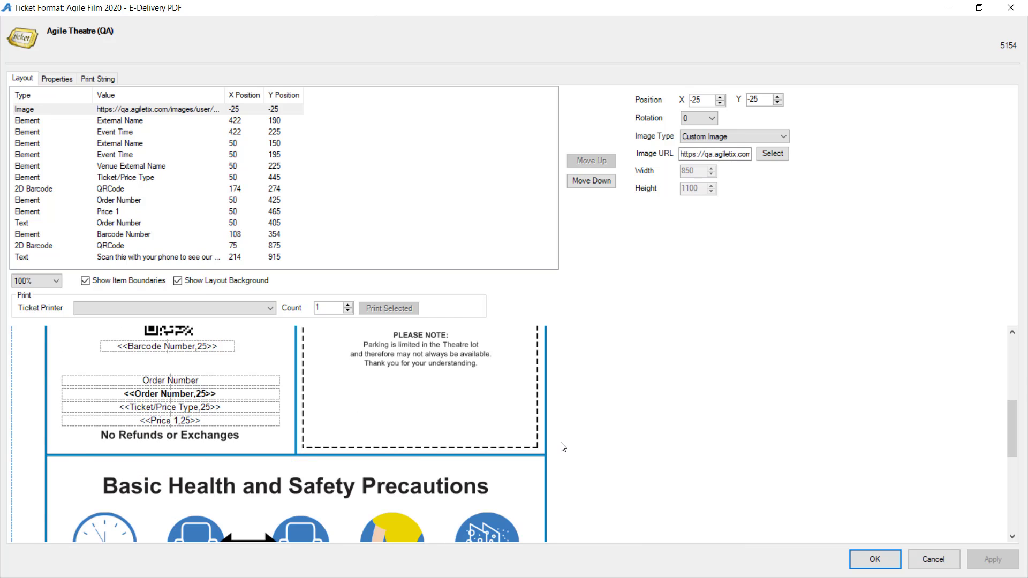
{"action": "scroll", "coordinate": [563, 448], "scroll_direction": "down", "scroll_amount": 3}
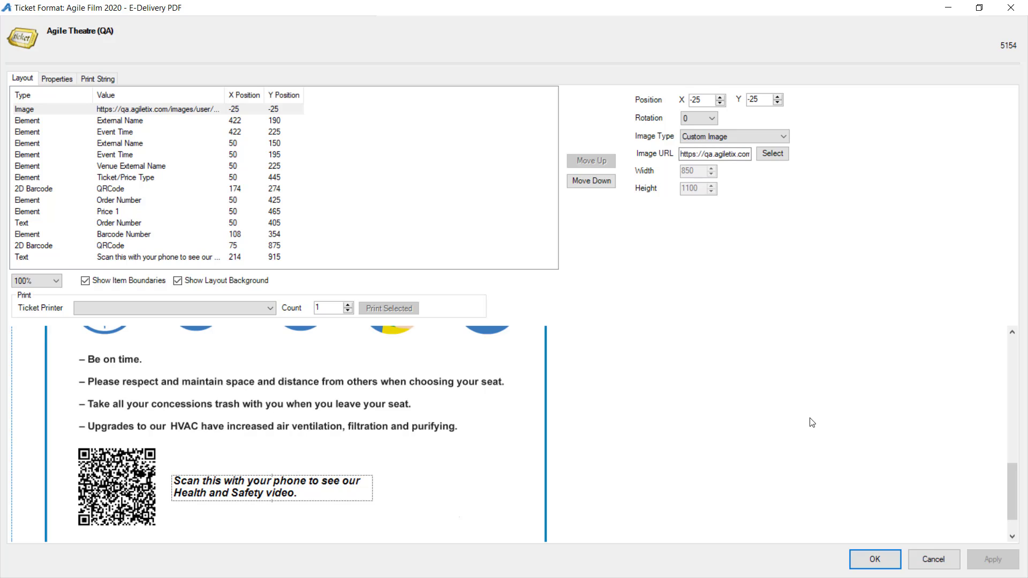
Step: Inspect the defined URL value of the Health and Safety video QR code, and close the ticket format
{"action": "left_click", "coordinate": [131, 480]}
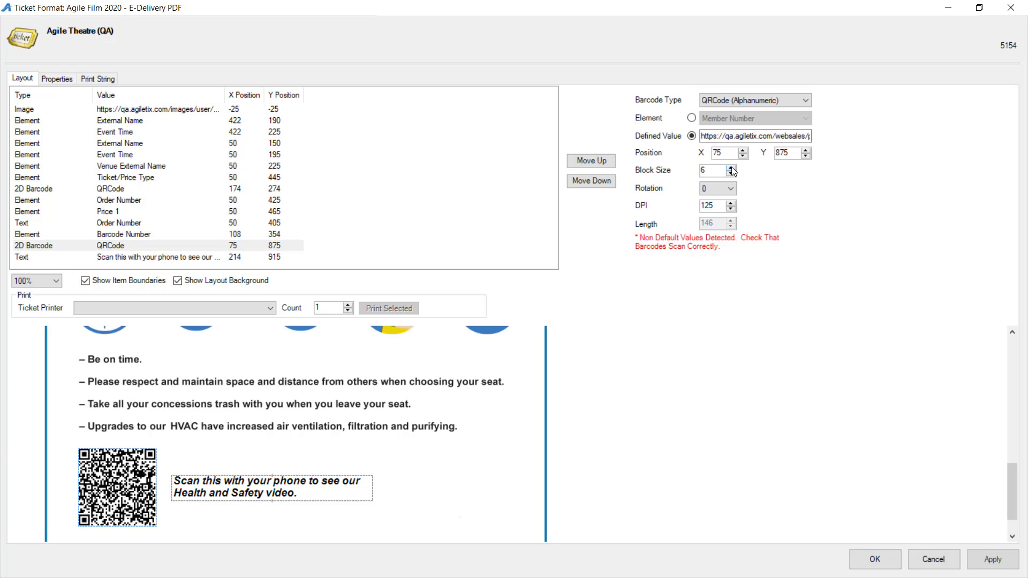
{"action": "left_click", "coordinate": [756, 137]}
{"action": "left_click", "coordinate": [1013, 12]}
{"action": "left_click", "coordinate": [527, 343]}
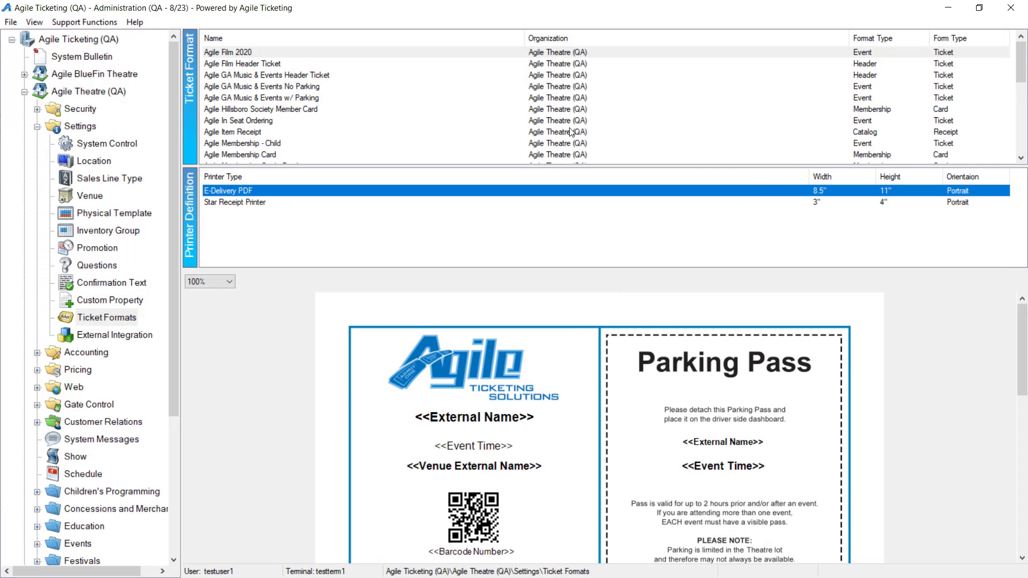
Step: Open the Inkjet/Laser Printer definition of the Agile In Seat Ordering format and inspect its first QR code
{"action": "left_click", "coordinate": [258, 122]}
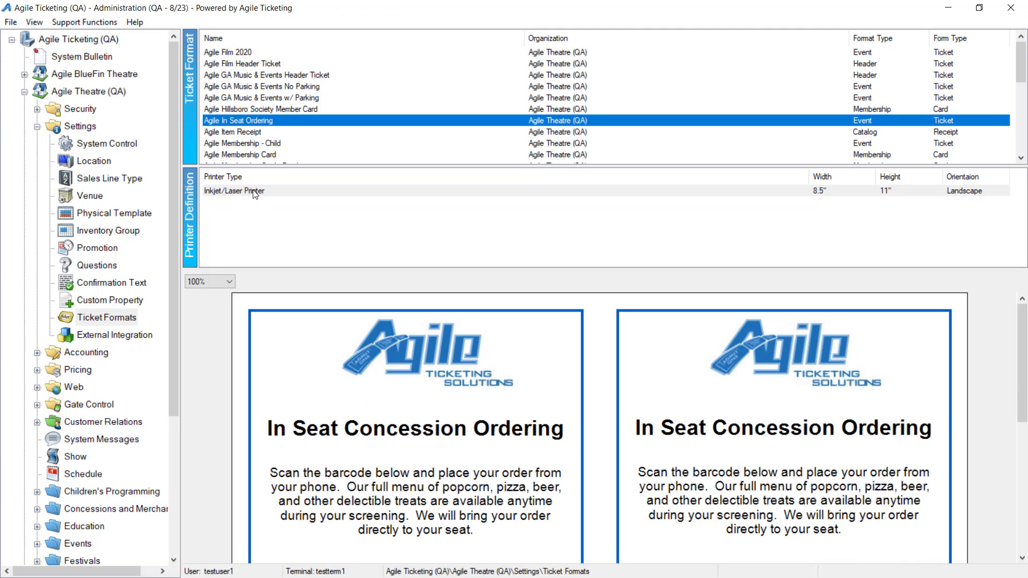
{"action": "left_click", "coordinate": [259, 192]}
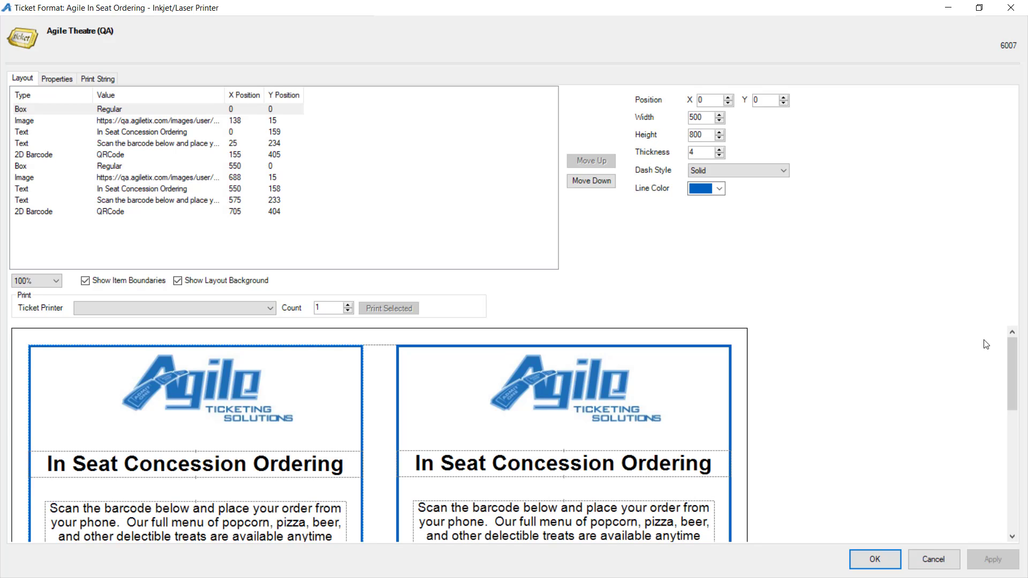
{"action": "left_click_drag", "start_coordinate": [1016, 376], "coordinate": [1016, 451]}
{"action": "left_click", "coordinate": [172, 476]}
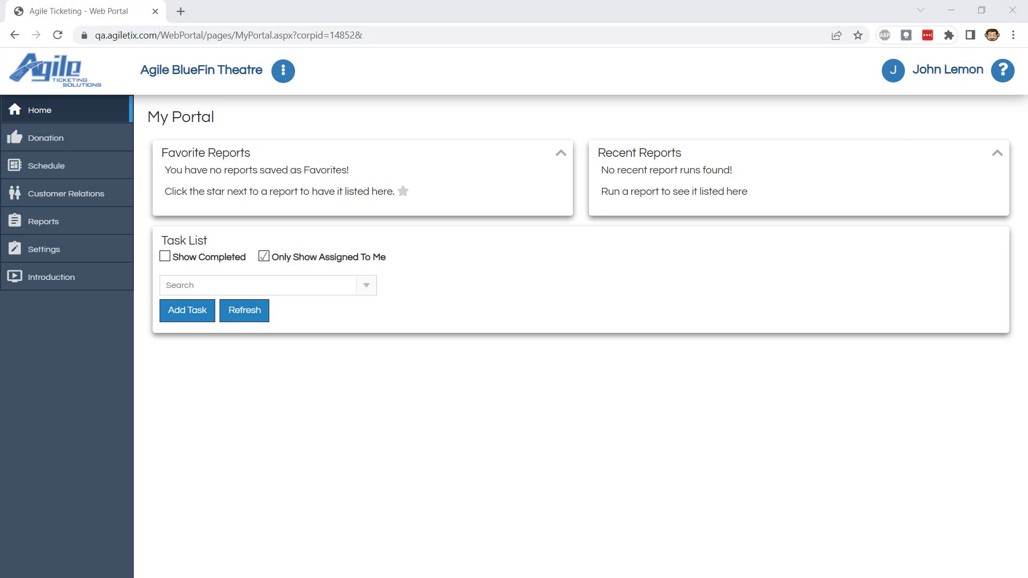
Step: Start a new customer email or letter using the "Activity - Purchased In One Period But Not Another" data set
{"action": "left_click", "coordinate": [68, 198]}
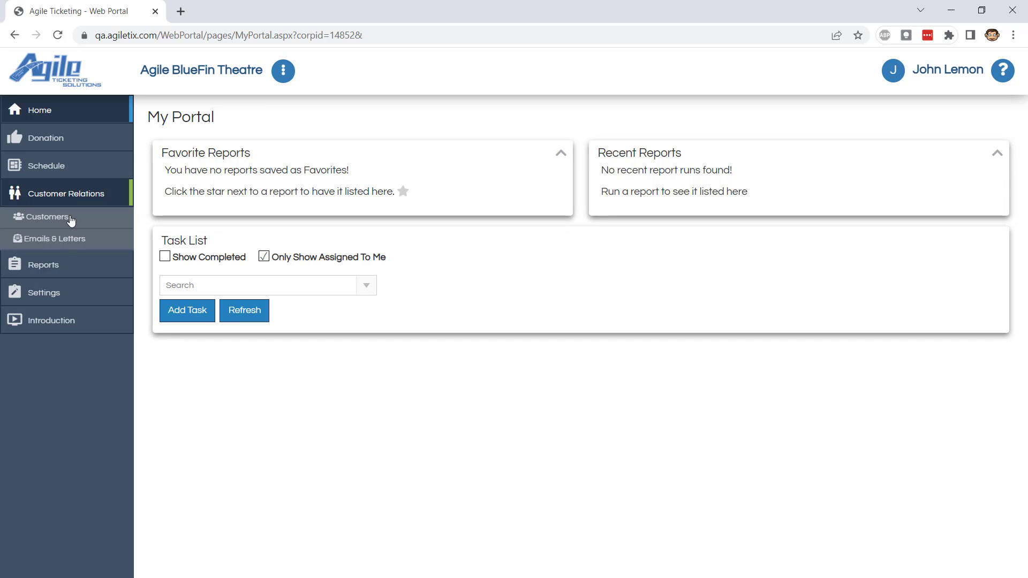
{"action": "left_click", "coordinate": [67, 248]}
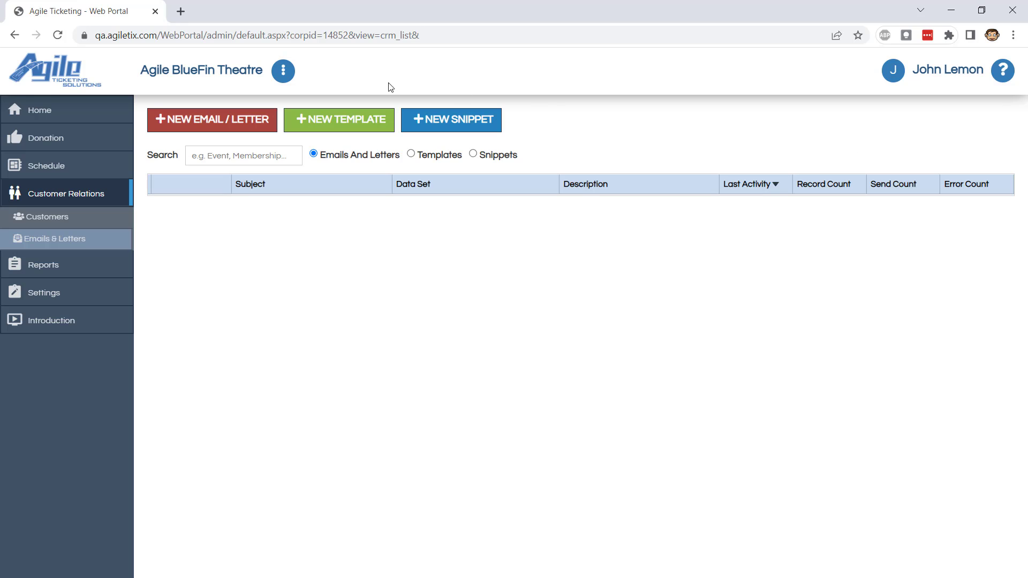
{"action": "left_click", "coordinate": [223, 118]}
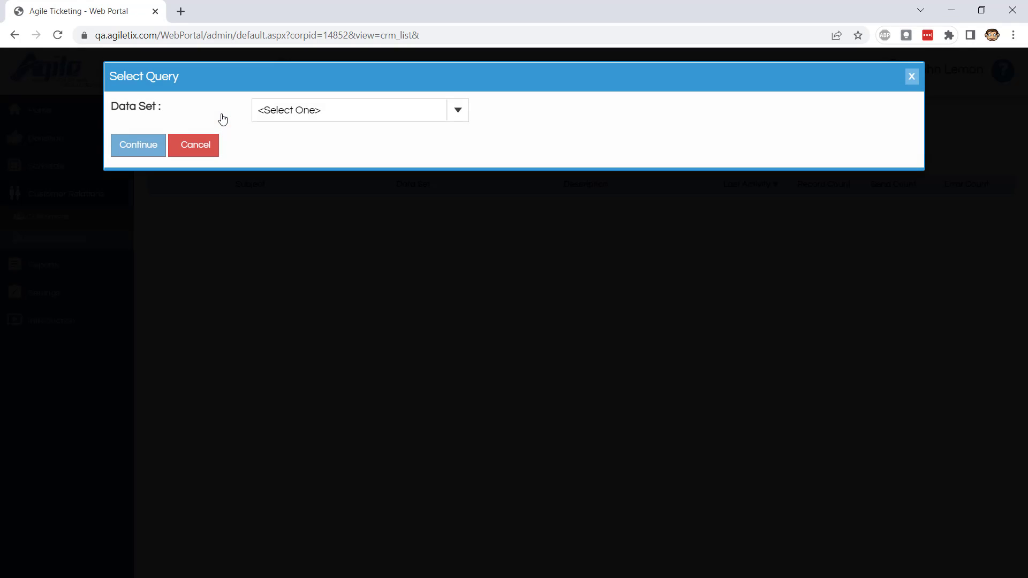
{"action": "left_click", "coordinate": [457, 111]}
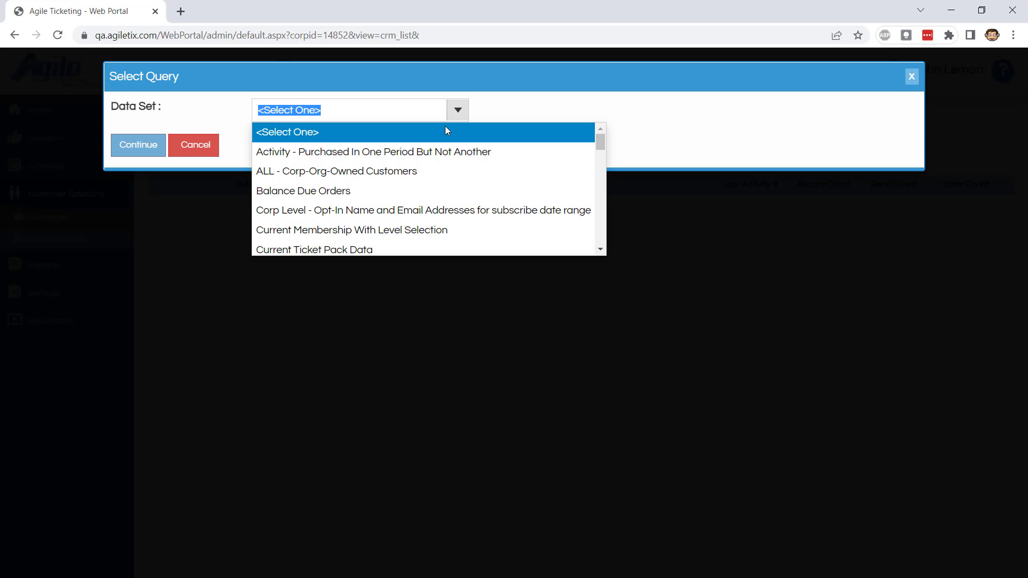
{"action": "left_click", "coordinate": [429, 152]}
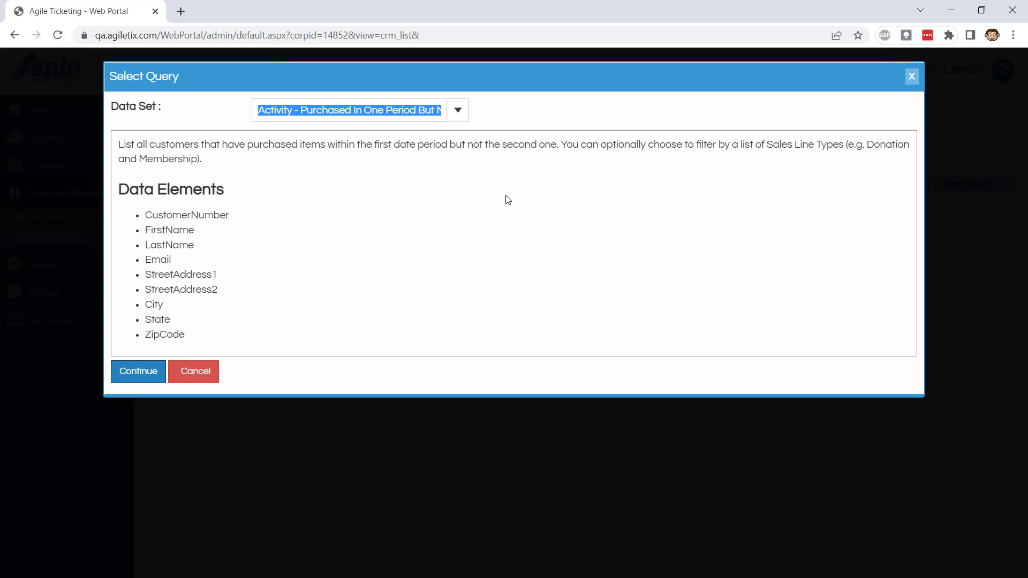
{"action": "left_click", "coordinate": [140, 373]}
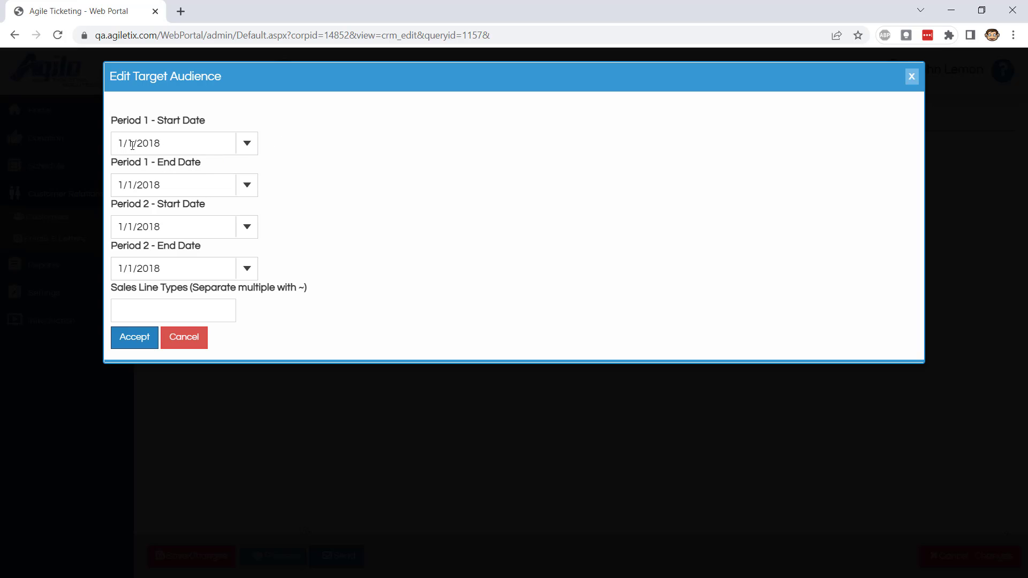
Step: Set the target audience's Period 1 to start on 1/1/2021 and end on 12/31/2021
{"action": "left_click_drag", "start_coordinate": [117, 143], "coordinate": [159, 144]}
{"action": "left_click", "coordinate": [161, 143]}
{"action": "key", "text": "BackSpace"}
{"action": "key", "text": "BackSpace"}
{"action": "type", "text": "21"}
{"action": "left_click", "coordinate": [168, 186]}
{"action": "left_click", "coordinate": [171, 186]}
{"action": "key", "text": "BackSpace"}
{"action": "key", "text": "BackSpace"}
{"action": "type", "text": "21"}
{"action": "left_click", "coordinate": [126, 185]}
{"action": "type", "text": "2"}
{"action": "left_click", "coordinate": [134, 185]}
{"action": "type", "text": "3"}
Step: Set the target audience's Period 2 to start on 1/1/2022 and end on 12/31/2022
{"action": "triple_click", "coordinate": [151, 230]}
{"action": "left_click", "coordinate": [151, 230]}
{"action": "double_click", "coordinate": [151, 230]}
{"action": "left_click", "coordinate": [168, 226]}
{"action": "key", "text": "BackSpace"}
{"action": "key", "text": "BackSpace"}
{"action": "type", "text": "22"}
{"action": "triple_click", "coordinate": [163, 268]}
{"action": "left_click", "coordinate": [163, 268]}
{"action": "left_click", "coordinate": [127, 267]}
{"action": "type", "text": "2"}
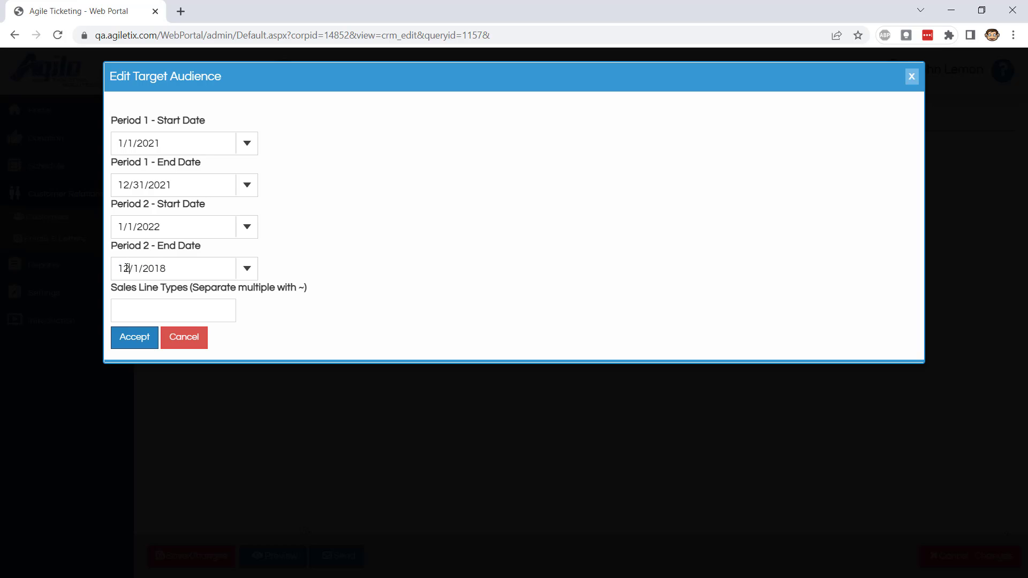
{"action": "double_click", "coordinate": [134, 268]}
{"action": "type", "text": "3"}
{"action": "key", "text": "BackSpace"}
{"action": "key", "text": "BackSpace"}
{"action": "type", "text": "22"}
Step: Close the target audience settings and leave the email setup without saving, returning to the Emails & Letters list
{"action": "left_click", "coordinate": [913, 81]}
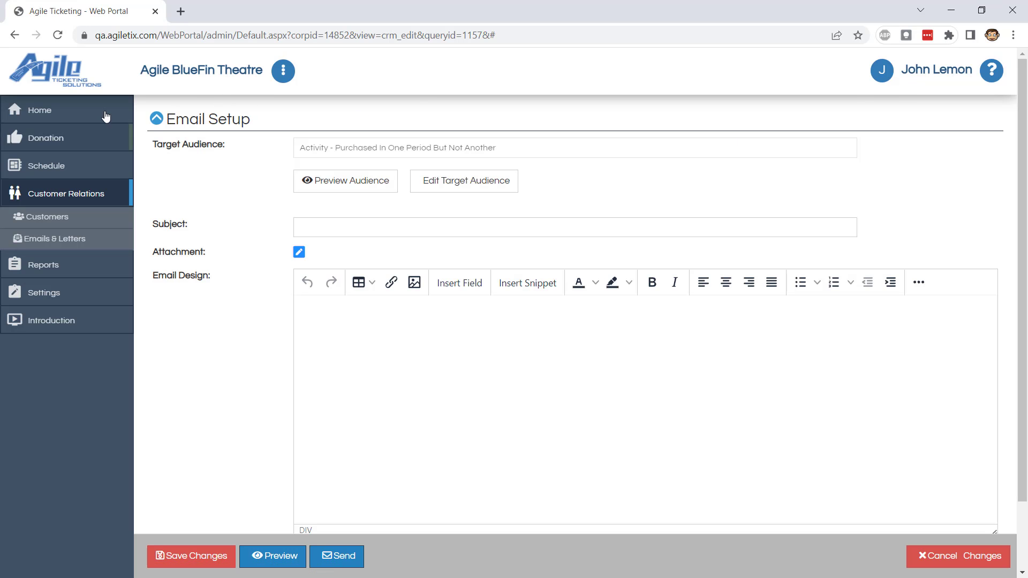
{"action": "left_click", "coordinate": [14, 35]}
{"action": "left_click", "coordinate": [32, 238]}
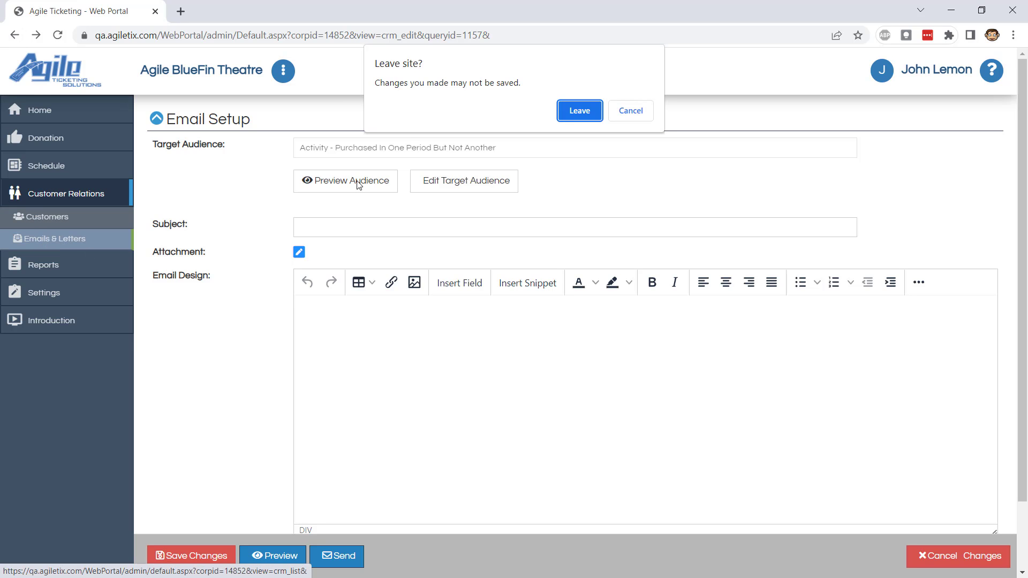
{"action": "left_click", "coordinate": [579, 112]}
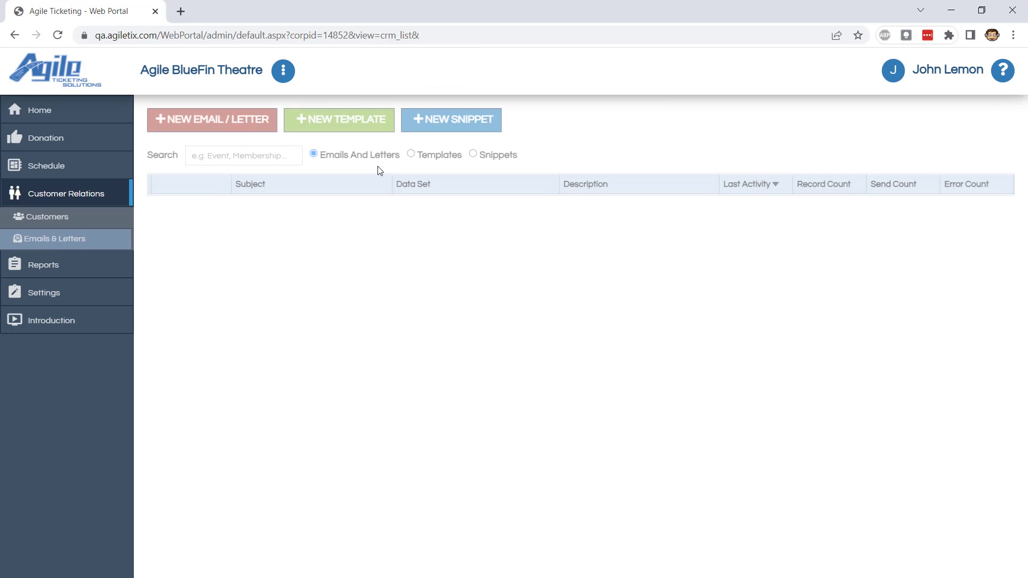
Step: Start a new email or letter using the "Event - Scanned/Unscanned Customer Tickets By Date" data set
{"action": "left_click", "coordinate": [188, 123]}
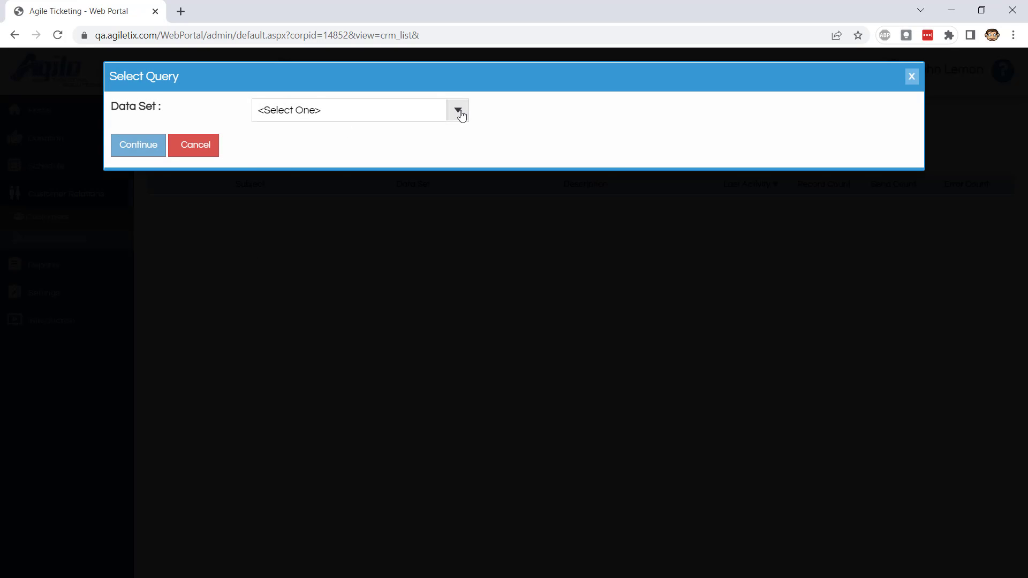
{"action": "left_click", "coordinate": [458, 110]}
{"action": "scroll", "coordinate": [461, 211], "scroll_direction": "down", "scroll_amount": 3}
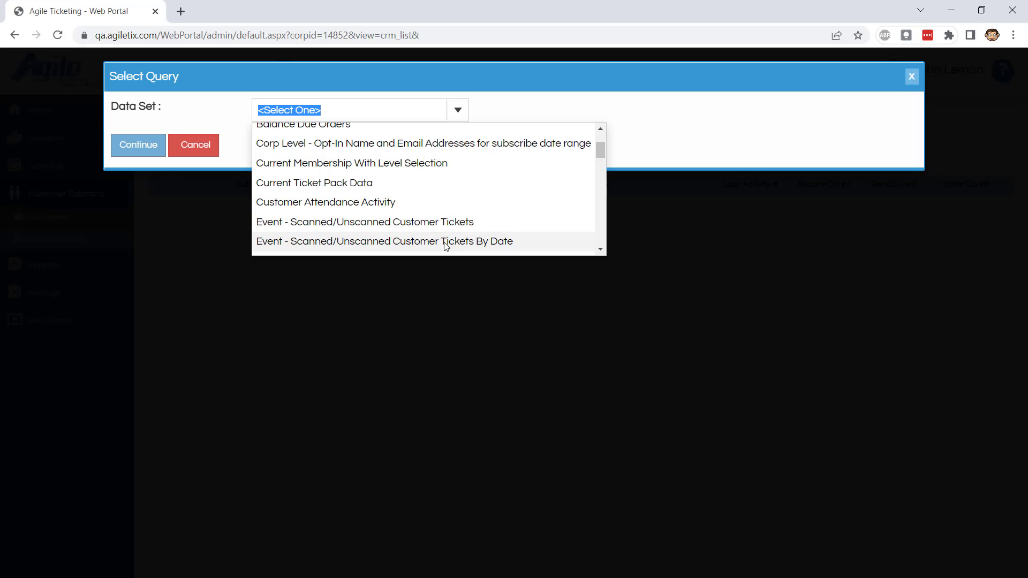
{"action": "left_click", "coordinate": [444, 242]}
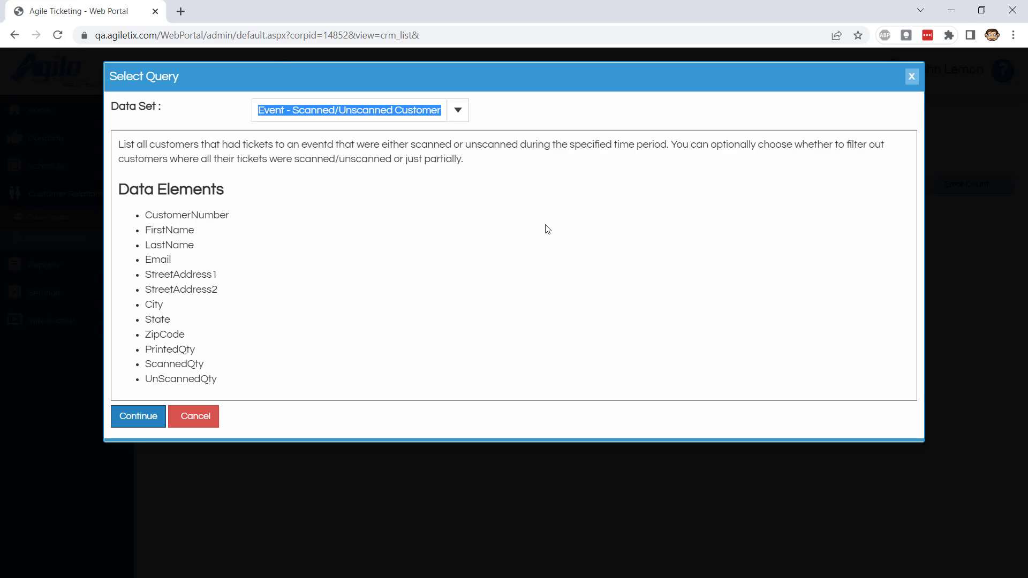
{"action": "left_click", "coordinate": [139, 422]}
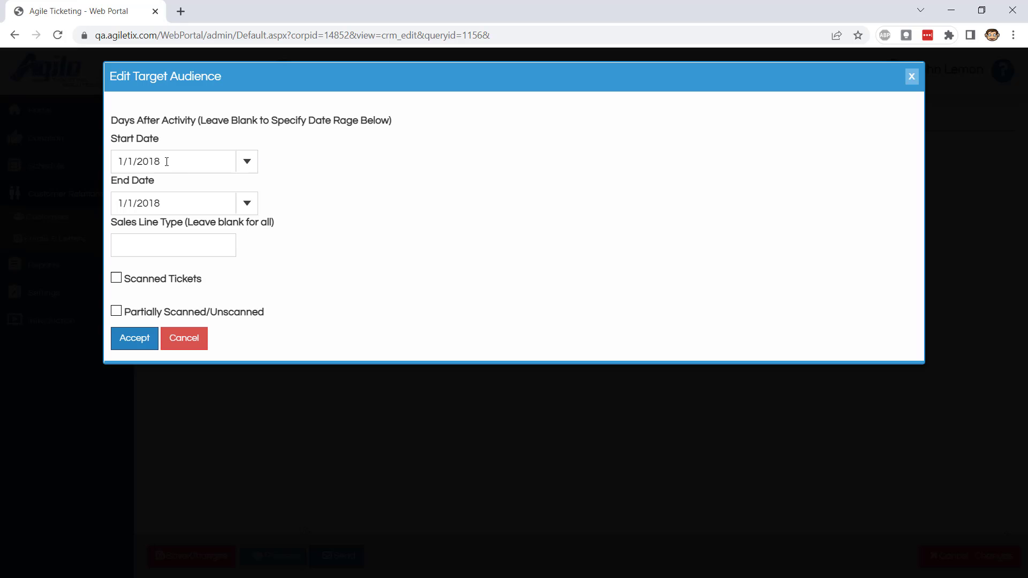
Step: Set the target audience's date range from 10/1/2022 to 10/31/2022, leaving the sales line type blank
{"action": "left_click", "coordinate": [246, 163]}
{"action": "left_click", "coordinate": [286, 192]}
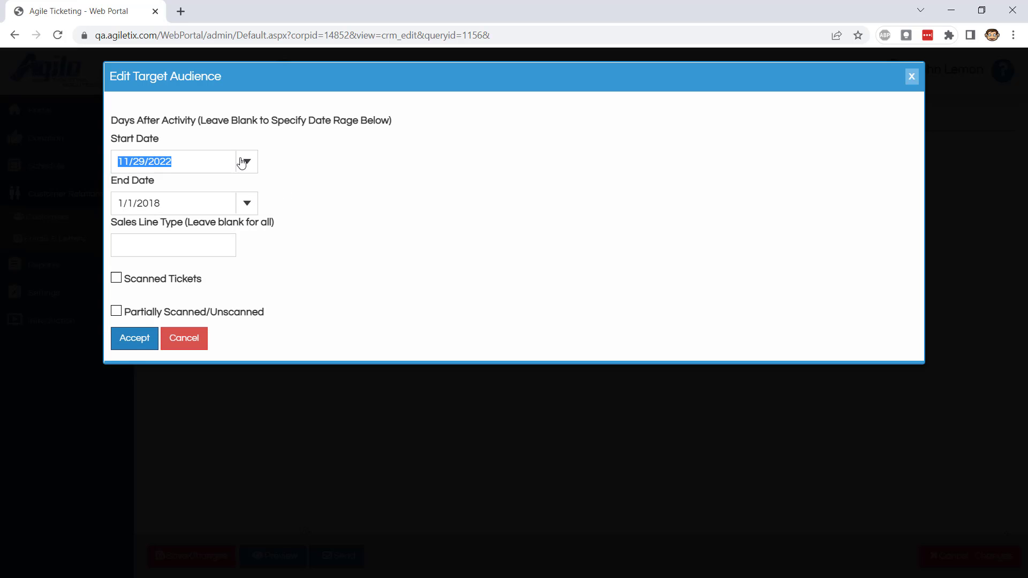
{"action": "left_click", "coordinate": [246, 162]}
{"action": "left_click", "coordinate": [270, 192]}
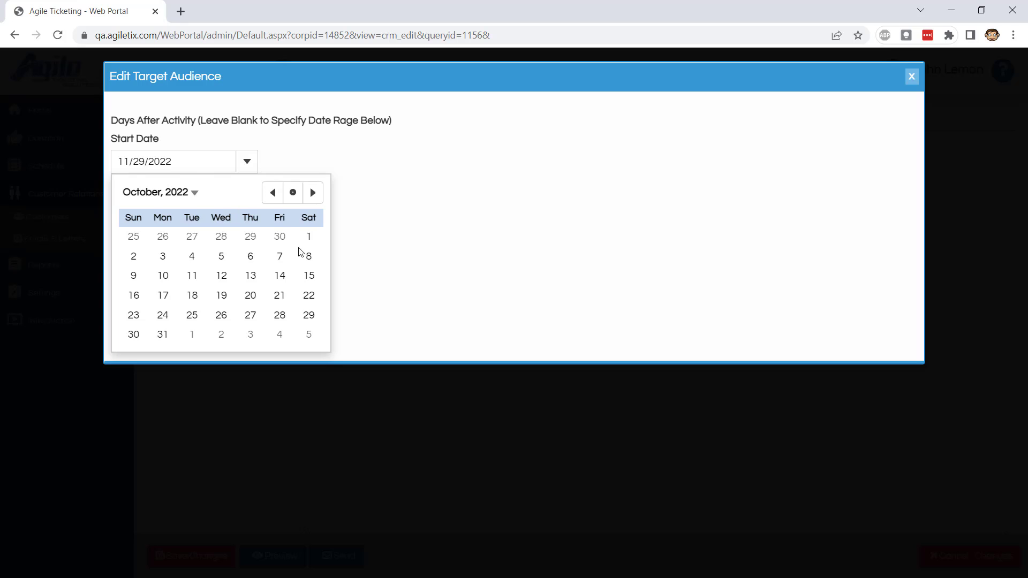
{"action": "left_click", "coordinate": [309, 236]}
{"action": "left_click", "coordinate": [248, 205]}
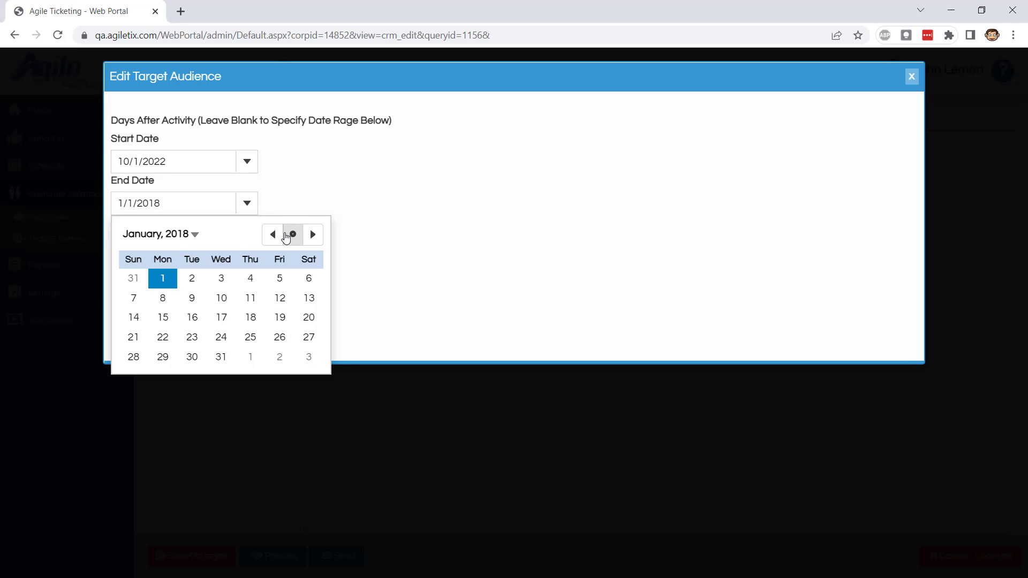
{"action": "left_click", "coordinate": [290, 235]}
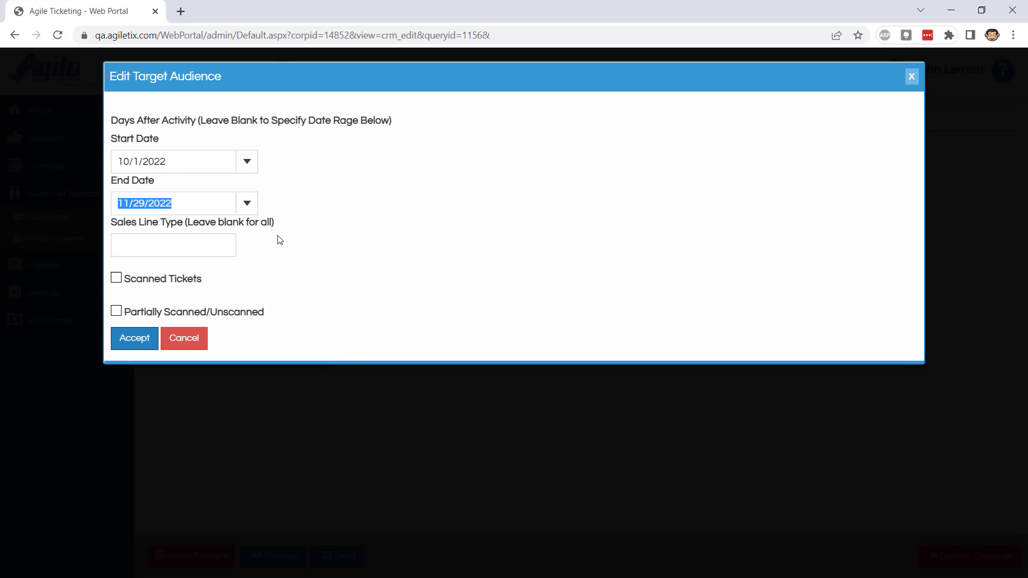
{"action": "left_click", "coordinate": [247, 203]}
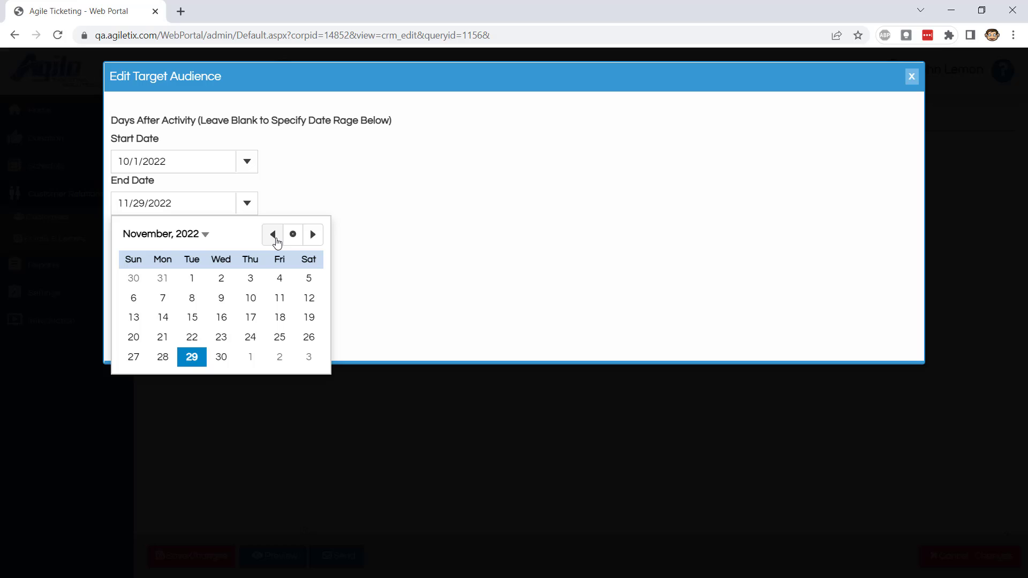
{"action": "left_click", "coordinate": [163, 280]}
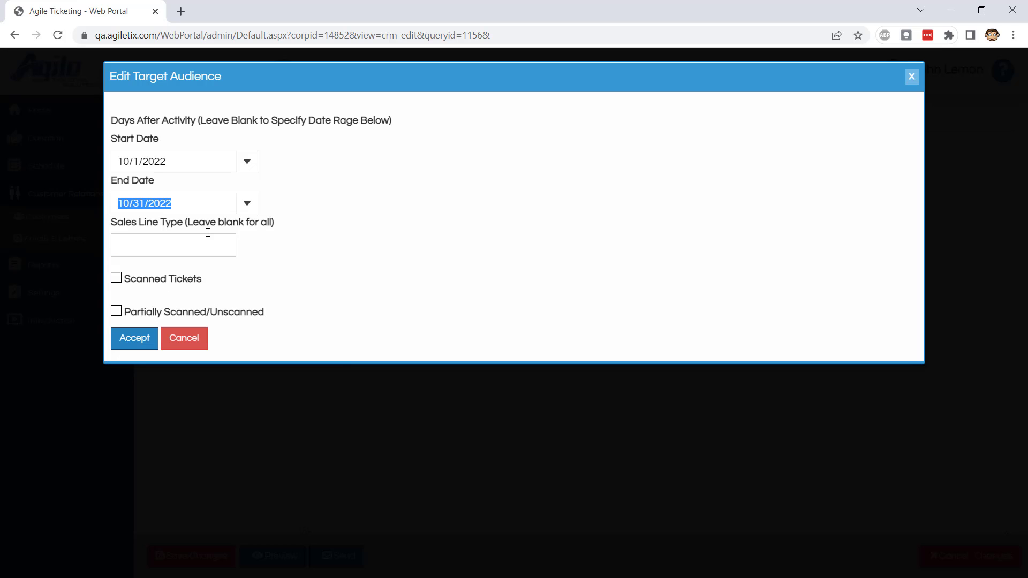
{"action": "left_click", "coordinate": [177, 251]}
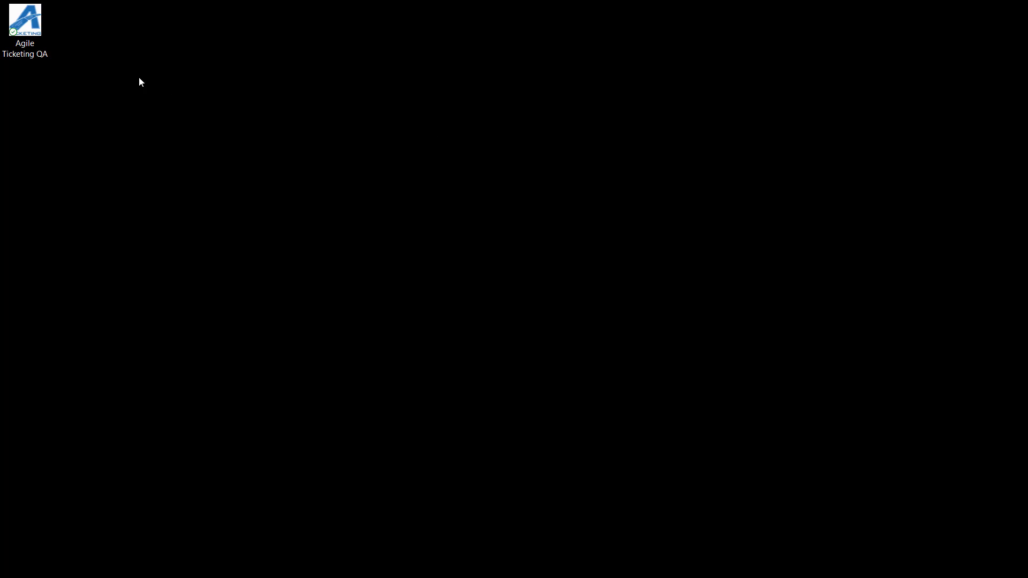
Step: Launch the Agile Ticketing QA desktop application and postpone installing the WebView2 Browser Component
{"action": "left_click", "coordinate": [32, 40]}
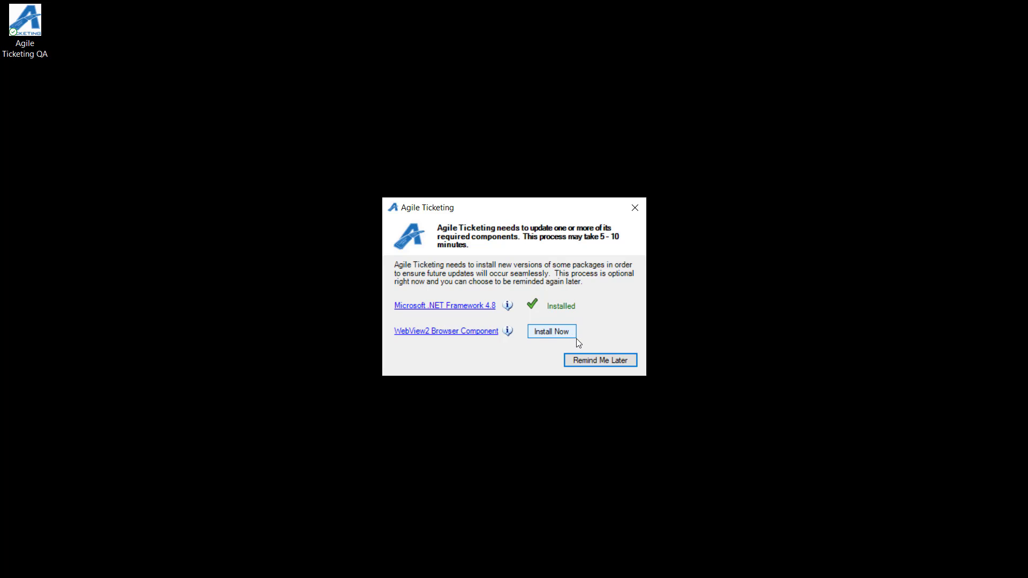
{"action": "left_click", "coordinate": [609, 362]}
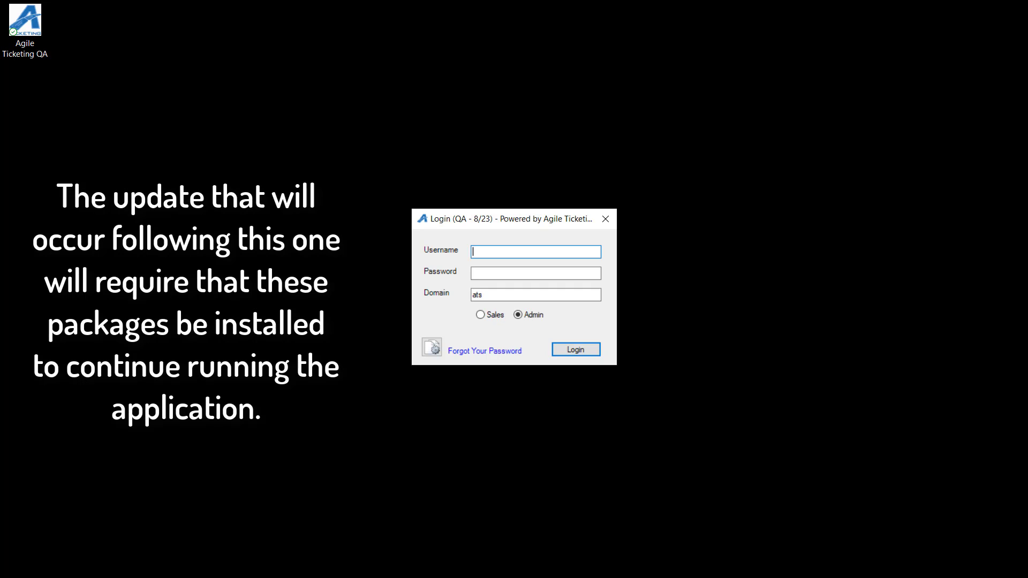